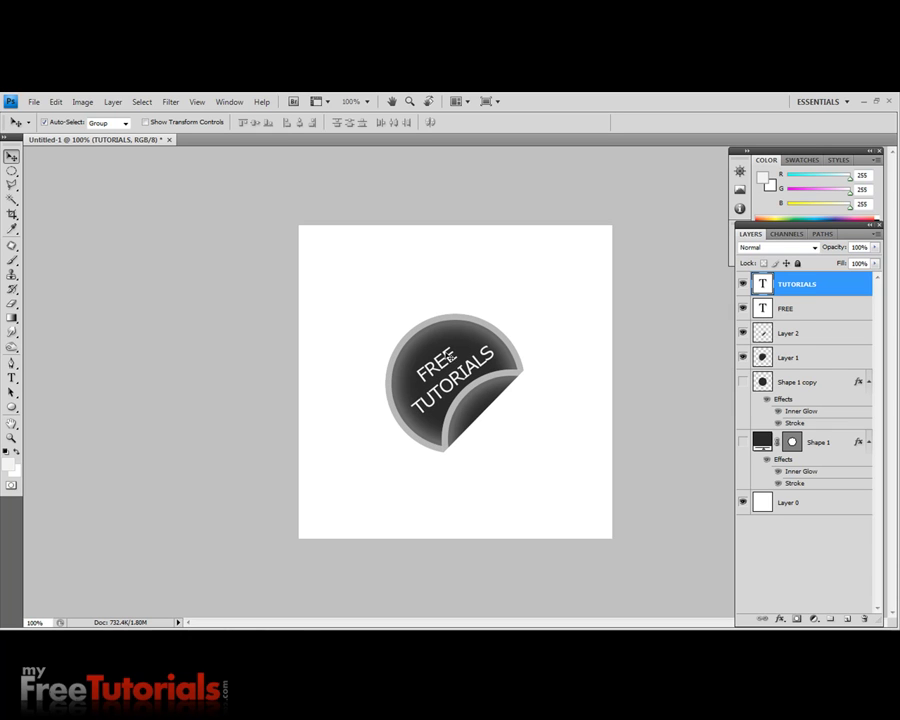
Step: Rotate all sticker layers, TUTORIALS through Shape 1, about 12.4° clockwise
key("alt+bracketleft")
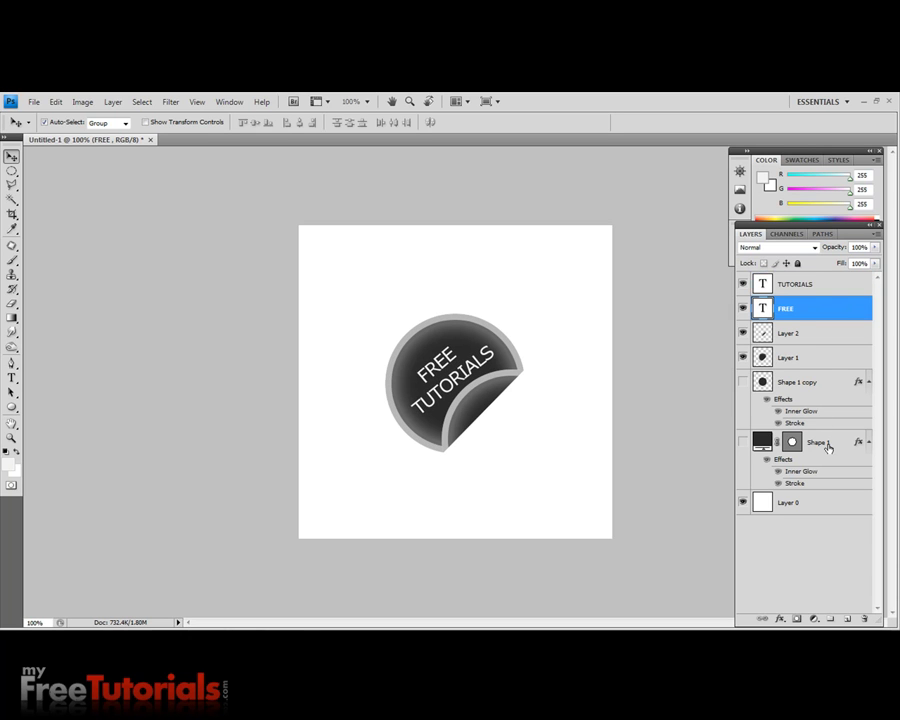
key("alt+bracketright")
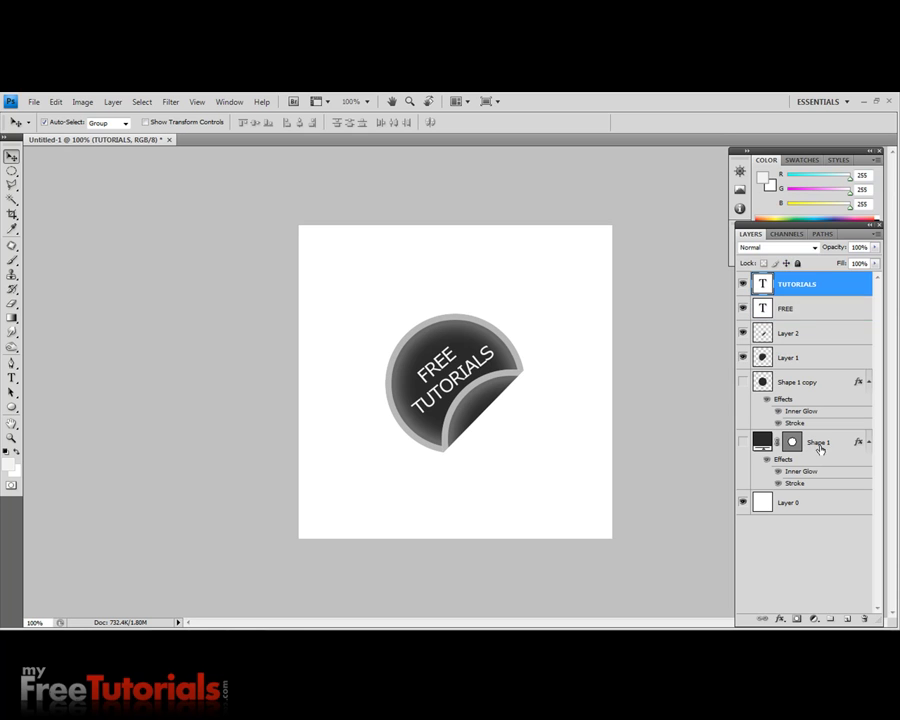
left_click(819, 446, "shift")
key("ctrl+t")
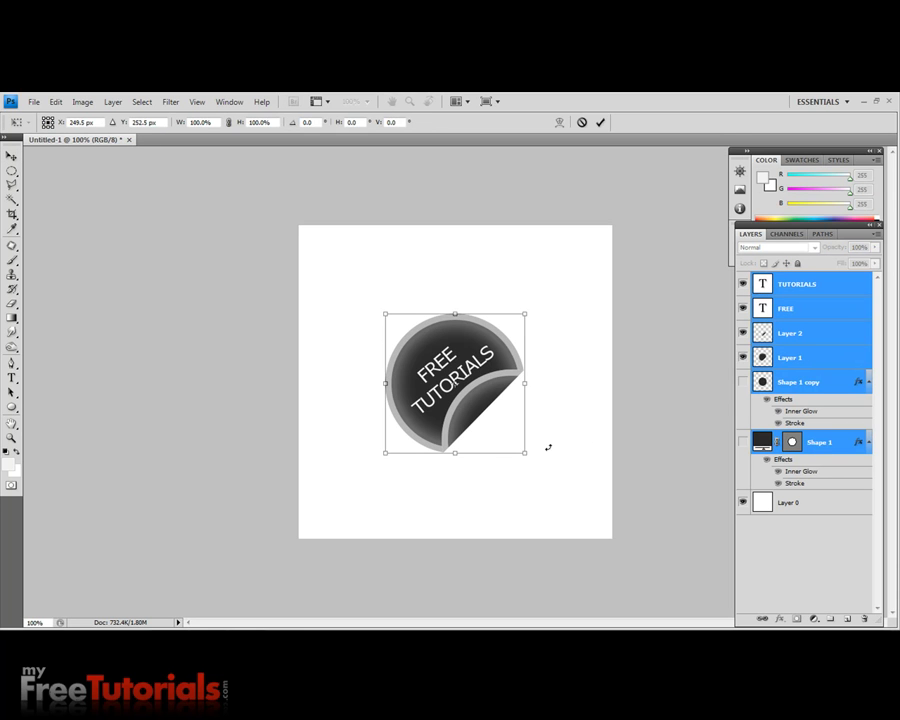
left_click_drag(548, 447, 541, 478)
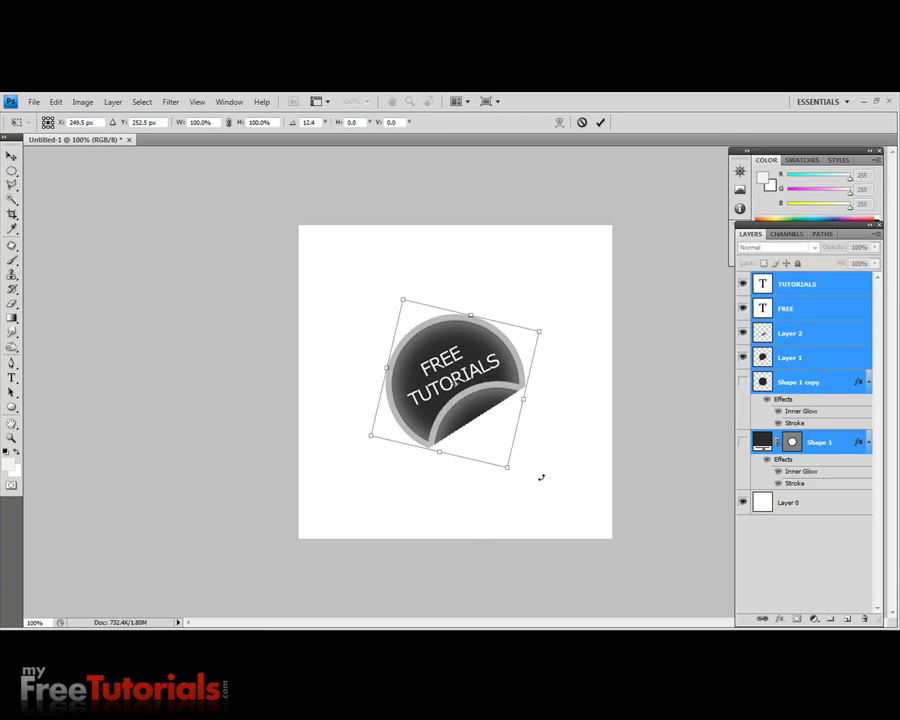
key("Return")
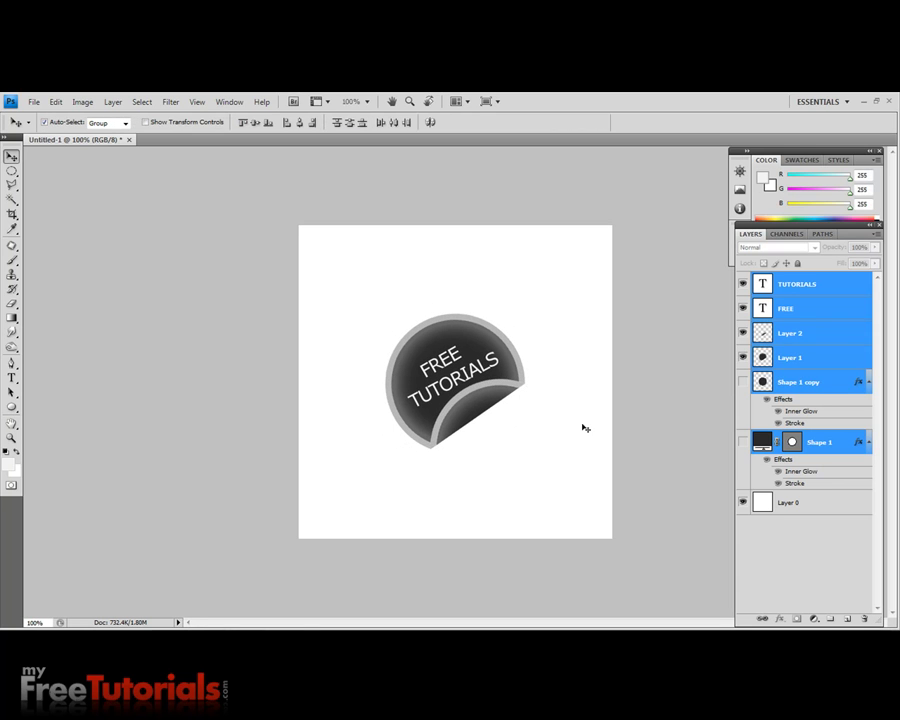
Step: Rotate the TUTORIALS text alone back about -3.7°
left_click(797, 391)
left_click(797, 285)
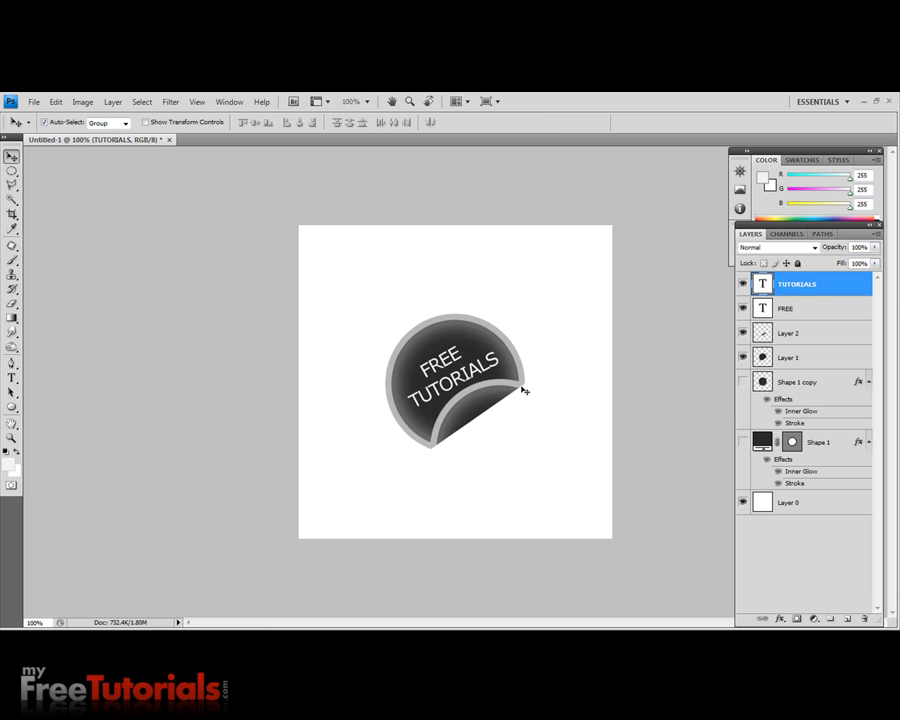
key("ctrl+t")
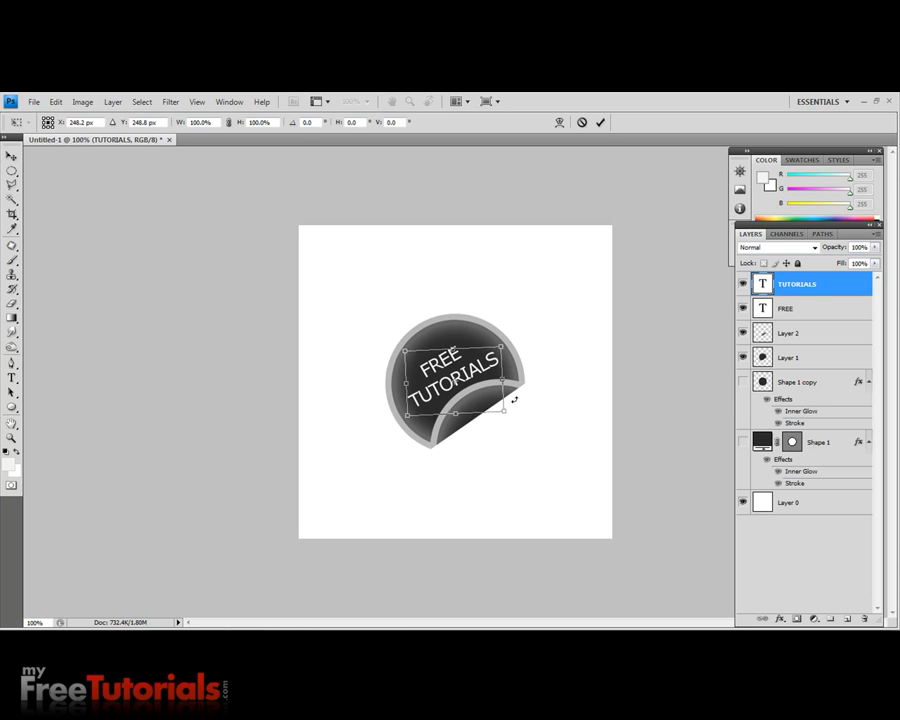
left_click_drag(515, 401, 515, 399)
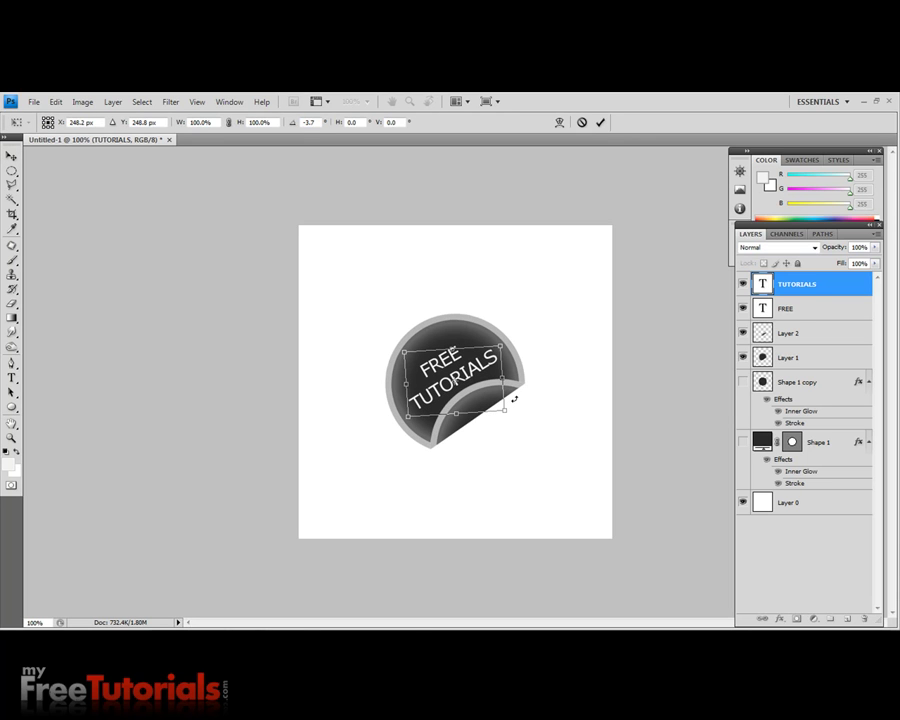
key("Return")
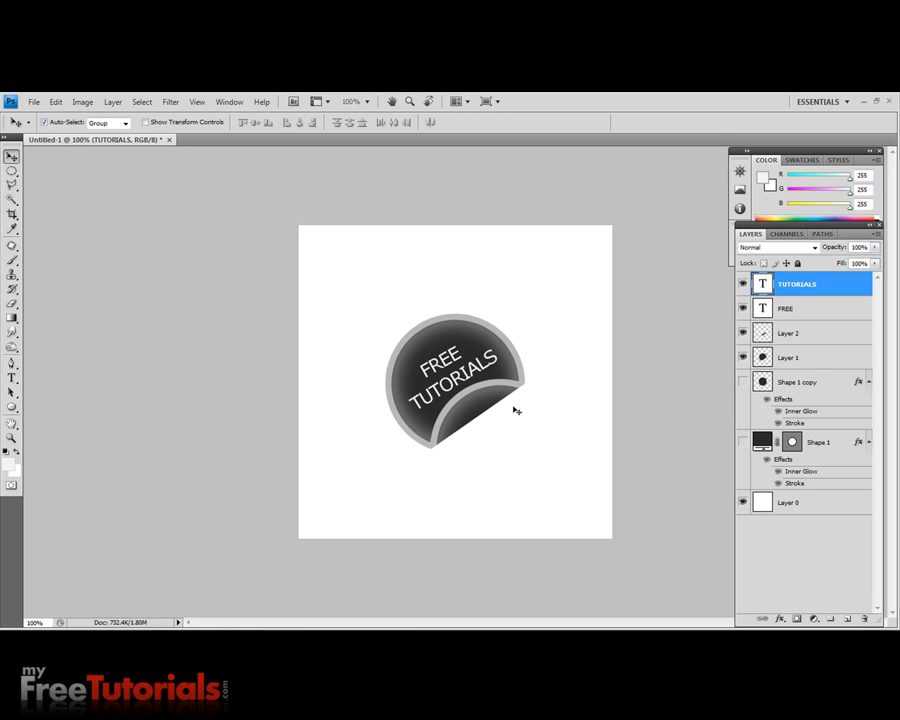
Step: Enable an Outer Glow on TUTORIALS with Normal blend mode and 50% opacity
right_click(850, 287)
left_click(783, 280)
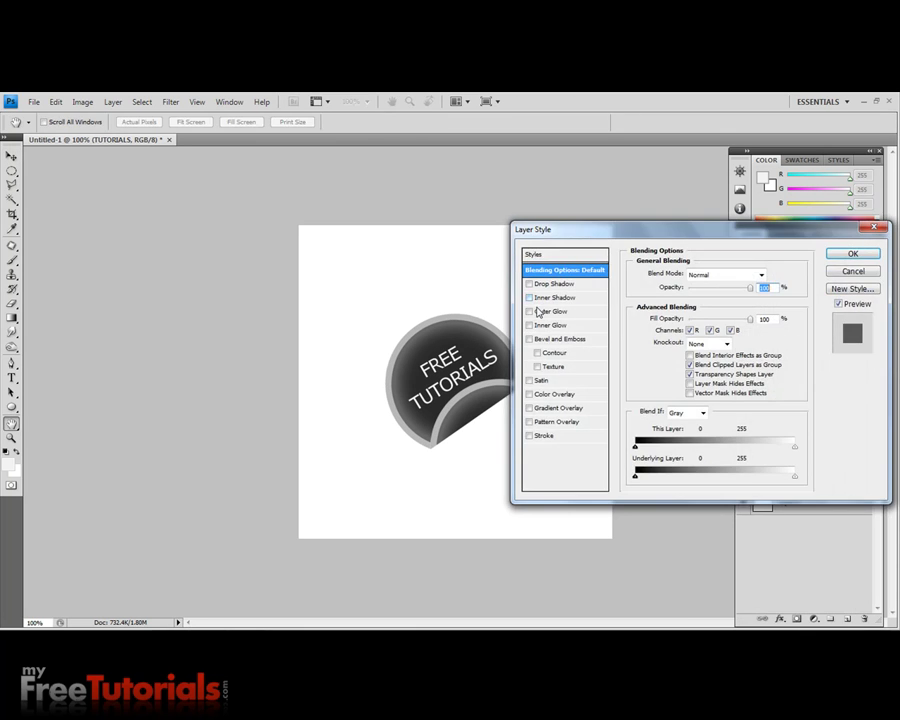
left_click(529, 311)
left_click(556, 311)
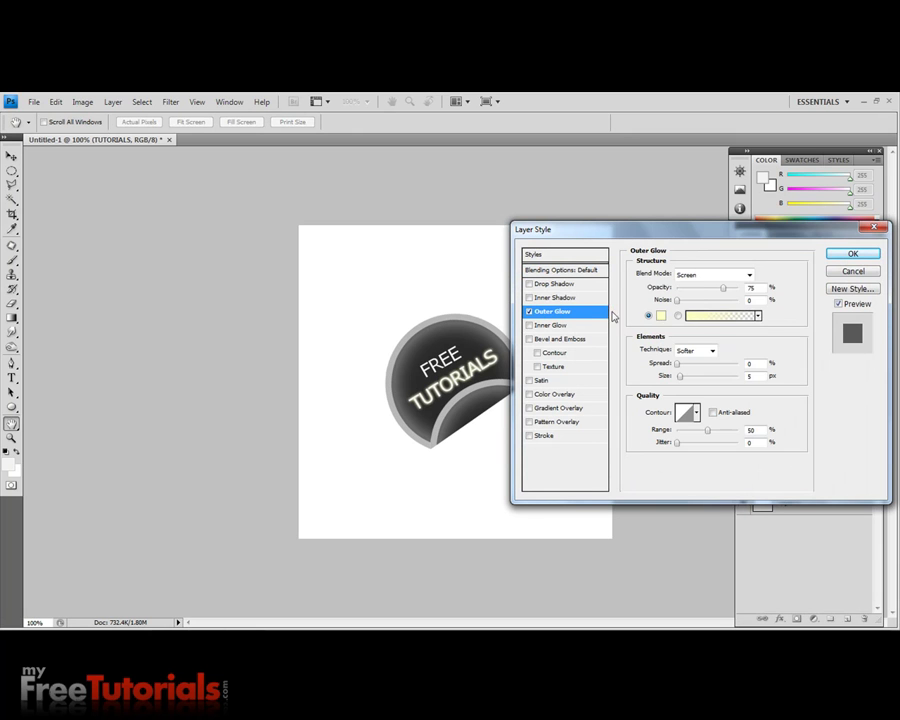
left_click(708, 278)
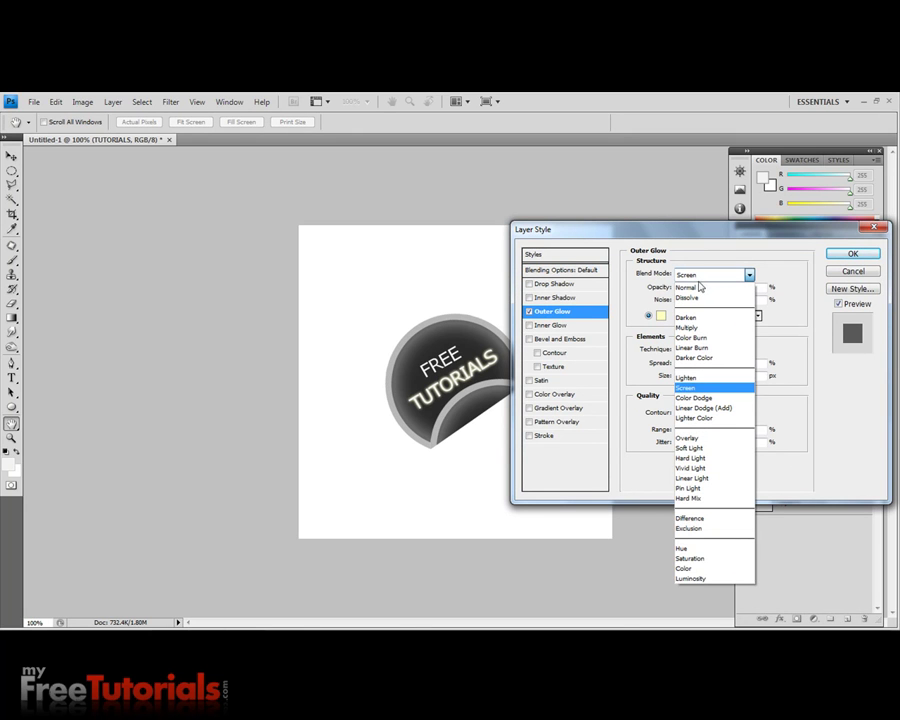
left_click(699, 287)
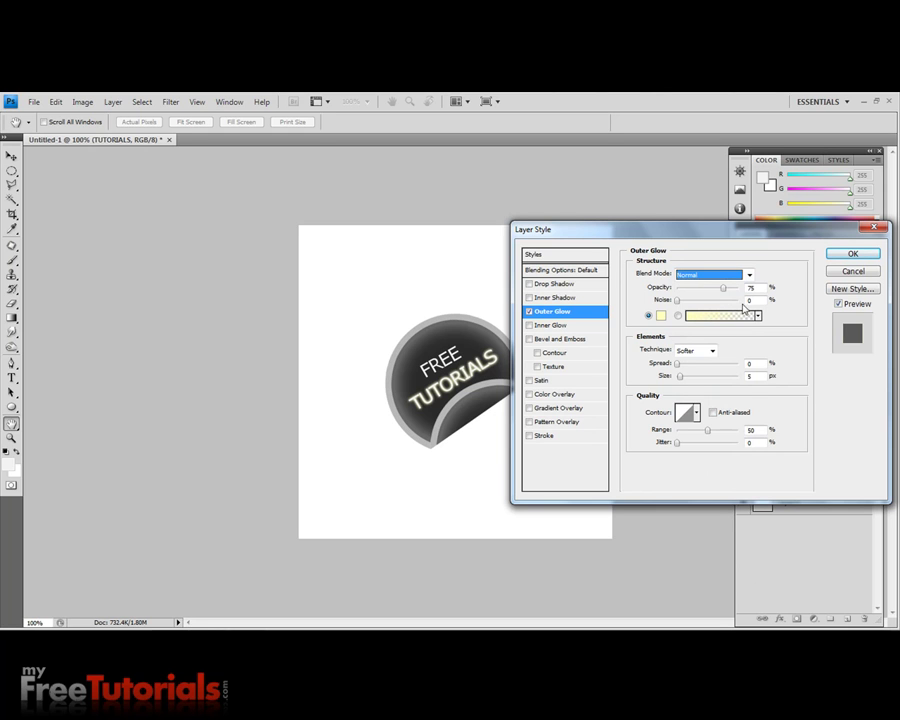
double_click(757, 288)
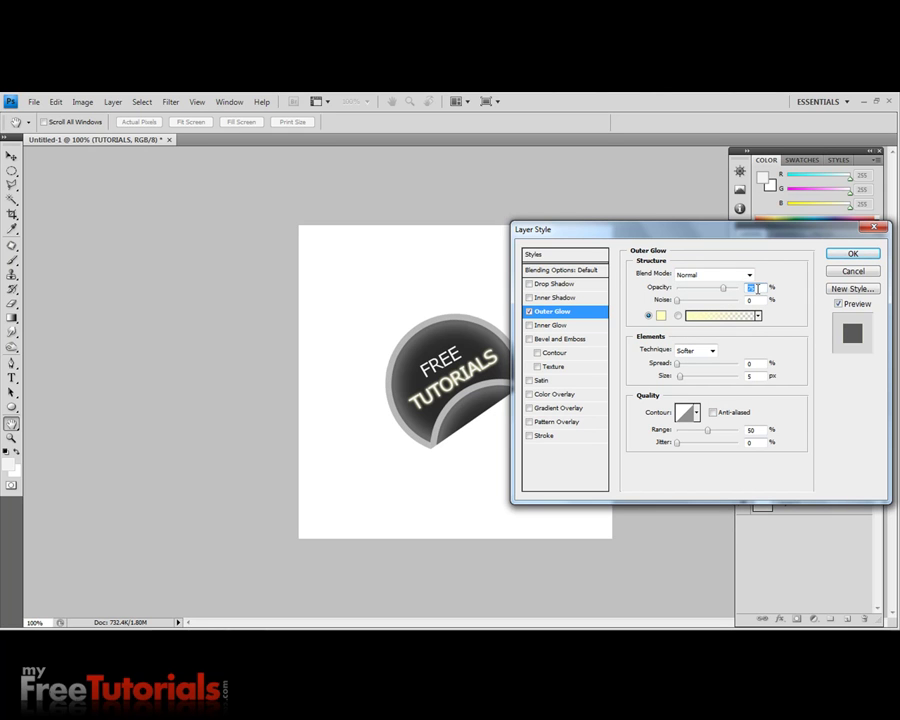
type("50")
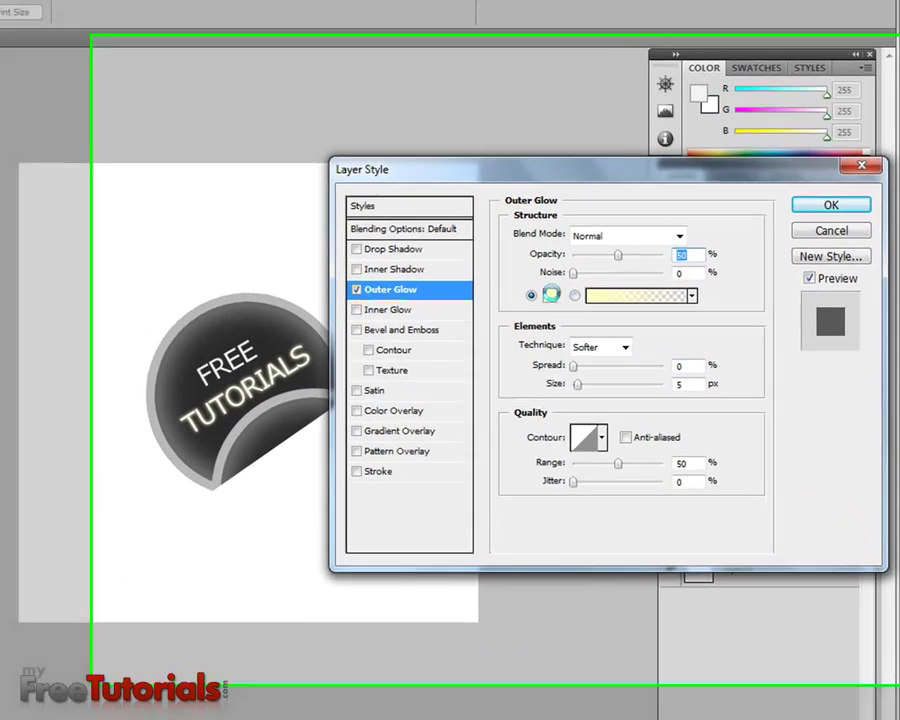
Step: Set the glow colour to f2f2f2 and size to 48 px, then apply
left_click(660, 315)
double_click(605, 602)
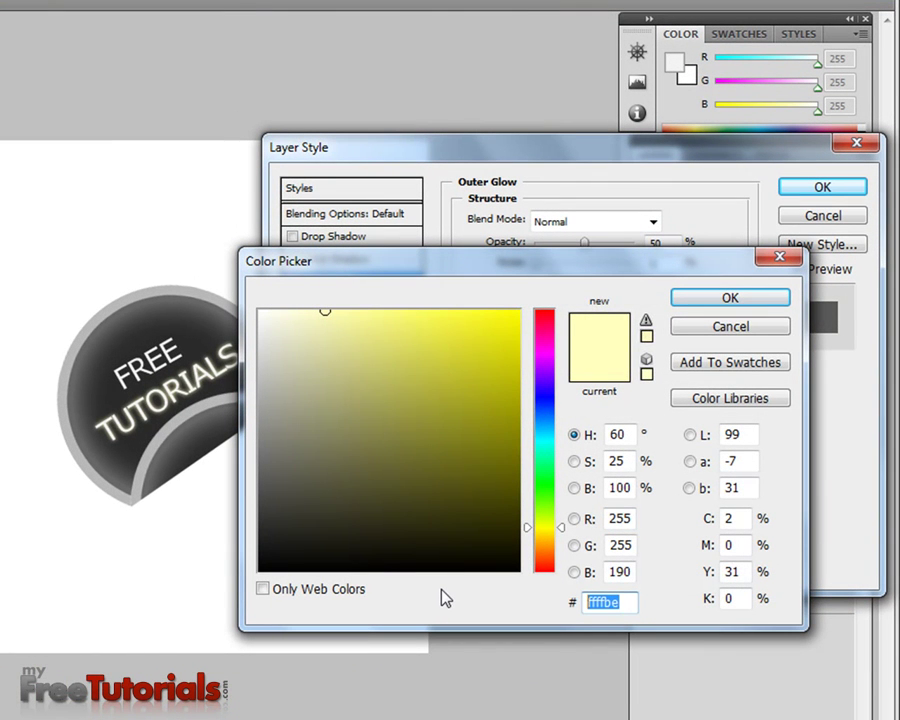
type("f2f2f2")
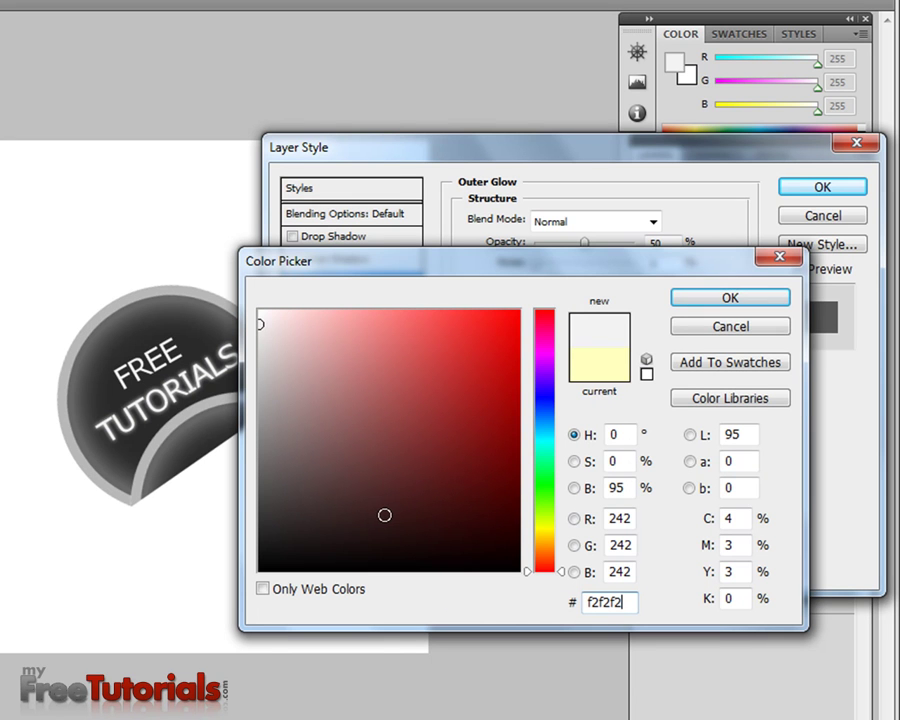
left_click(690, 306)
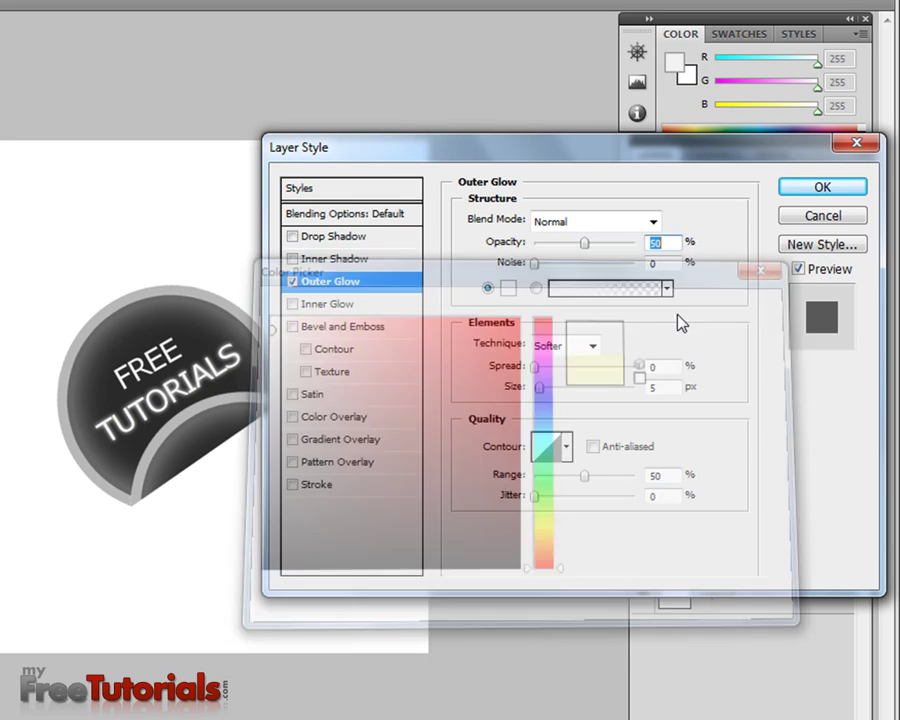
double_click(658, 388)
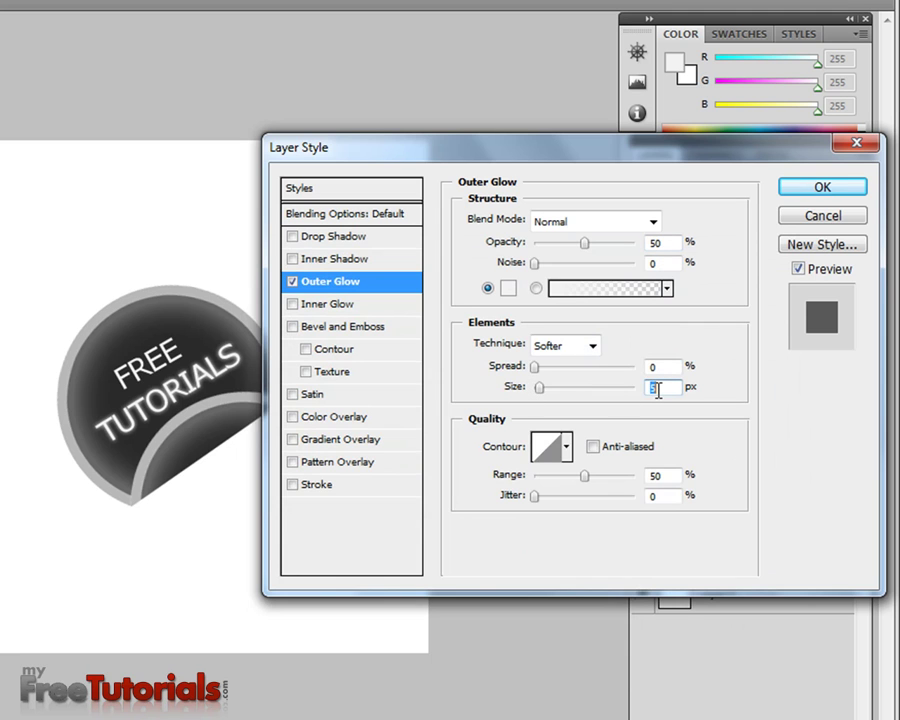
type("48")
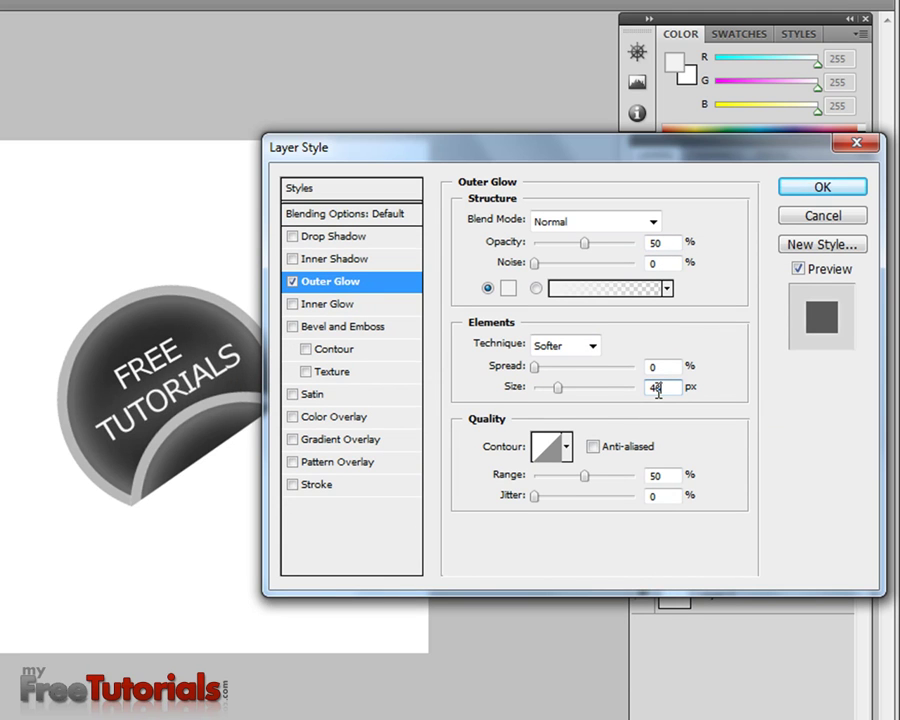
left_click(800, 193)
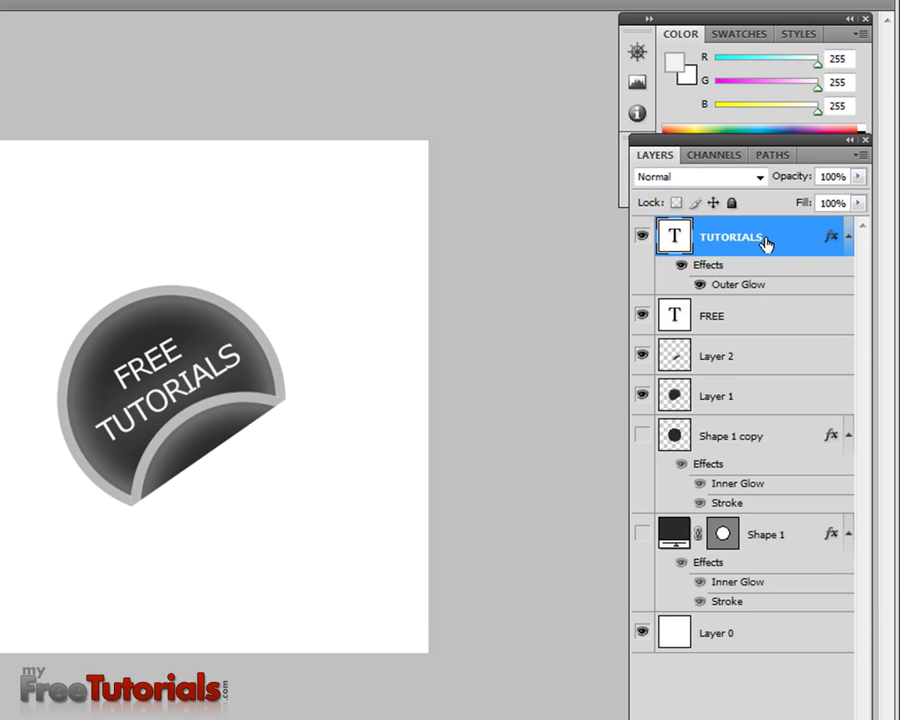
Step: Copy the TUTORIALS layer style and paste its outer glow onto the FREE layer
right_click(765, 243)
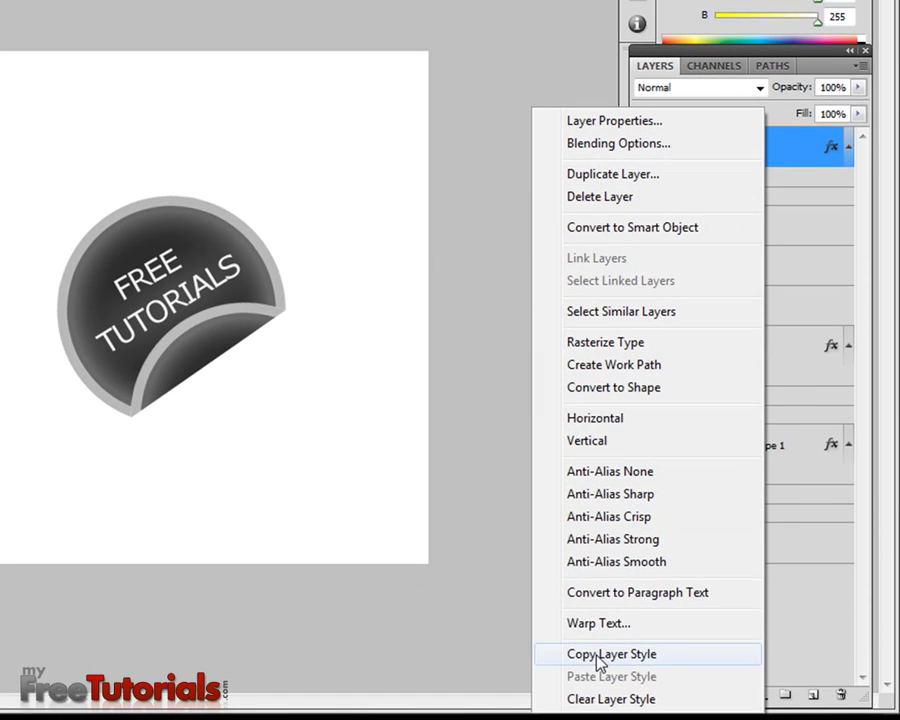
left_click(598, 654)
left_click(724, 236)
right_click(754, 236)
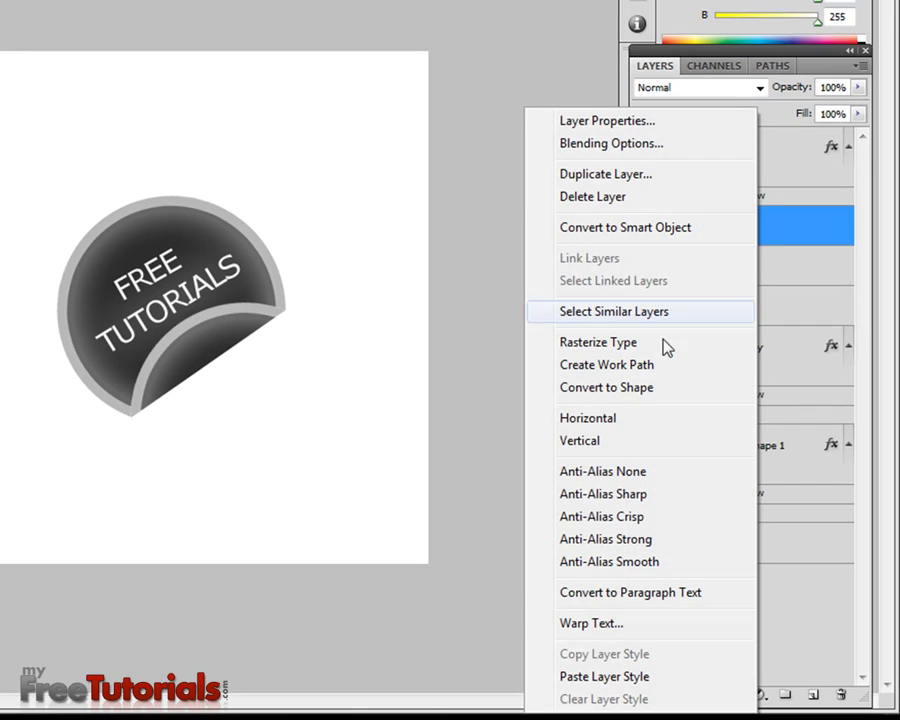
left_click(664, 677)
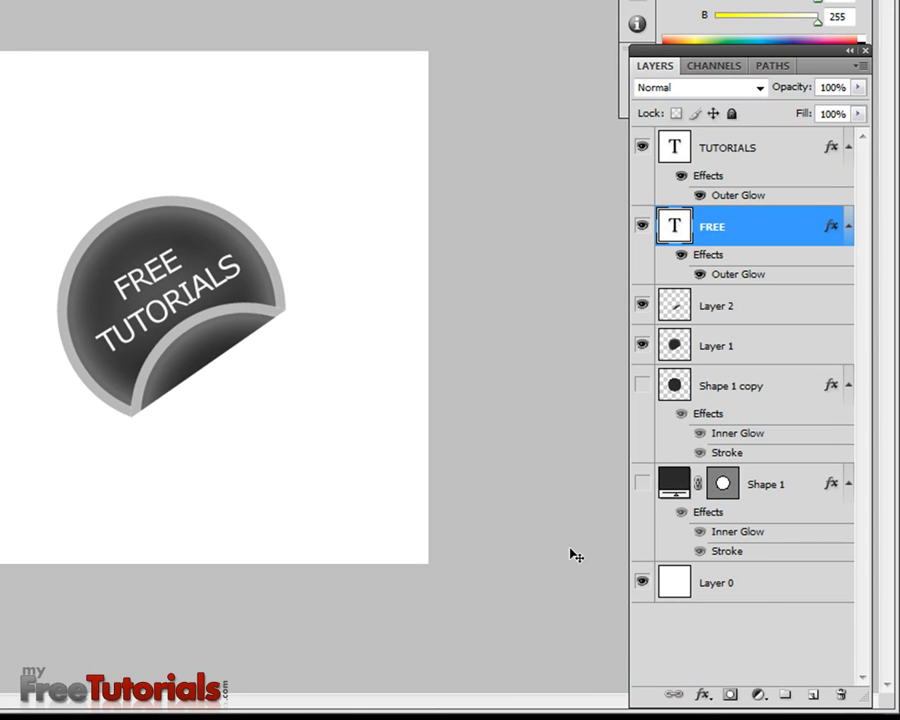
Step: Rotate the TUTORIALS text slightly clockwise to follow the sticker's tilt
left_click(158, 320)
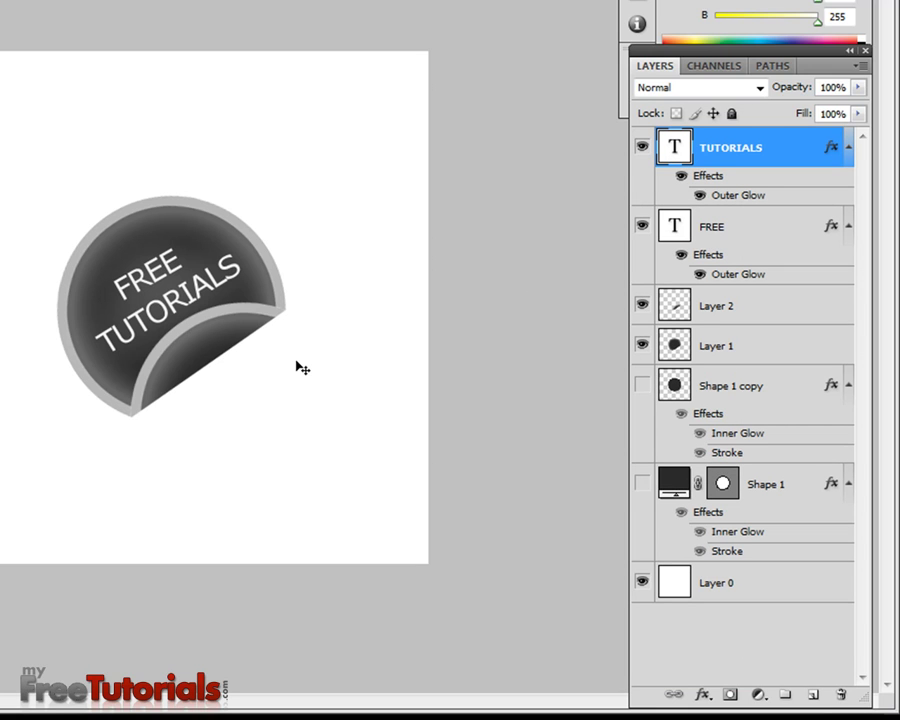
key("ctrl+t")
left_click_drag(281, 388, 284, 394)
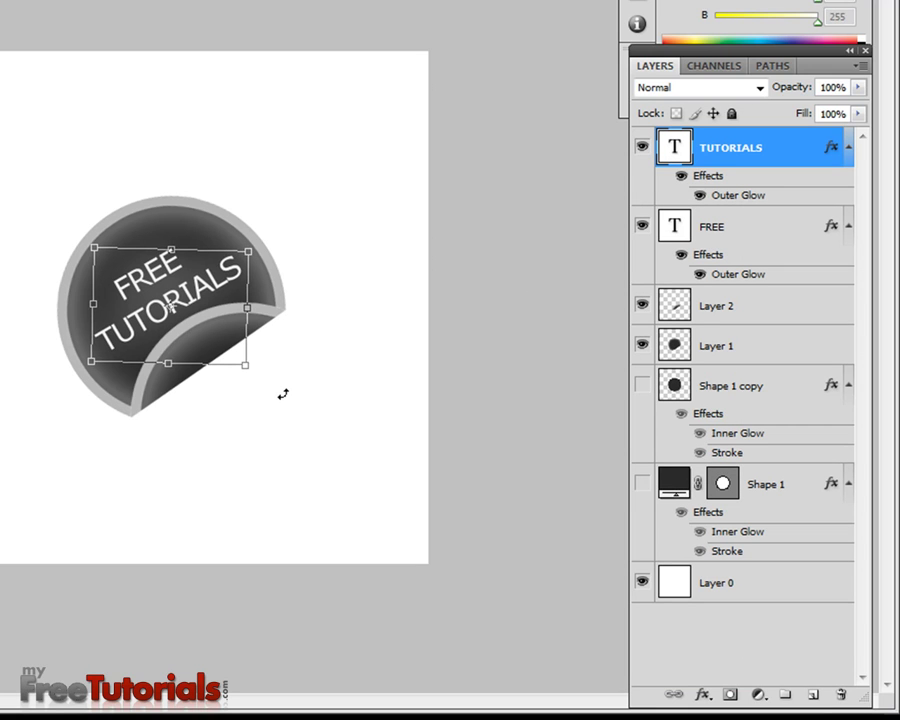
key("Return")
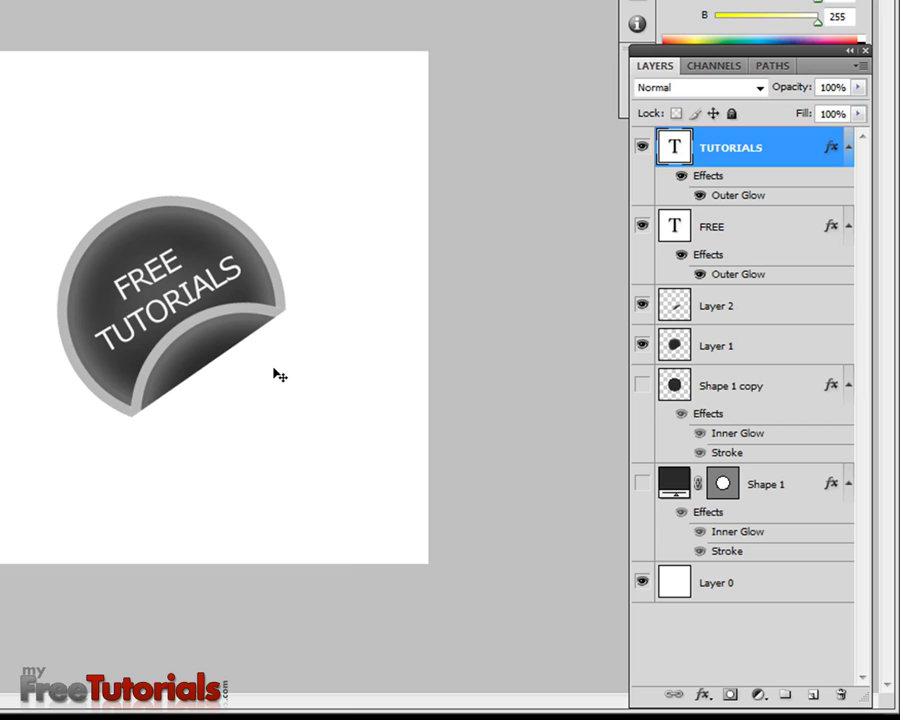
Step: Add a Drop Shadow to Layer 2 with the colour 464646
left_click(727, 311)
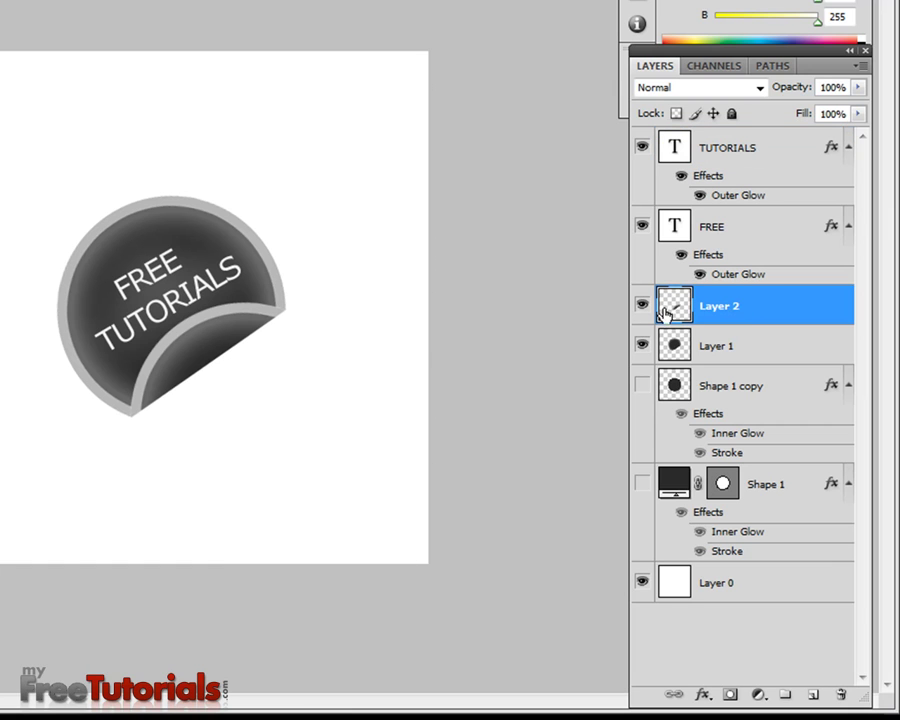
right_click(771, 308)
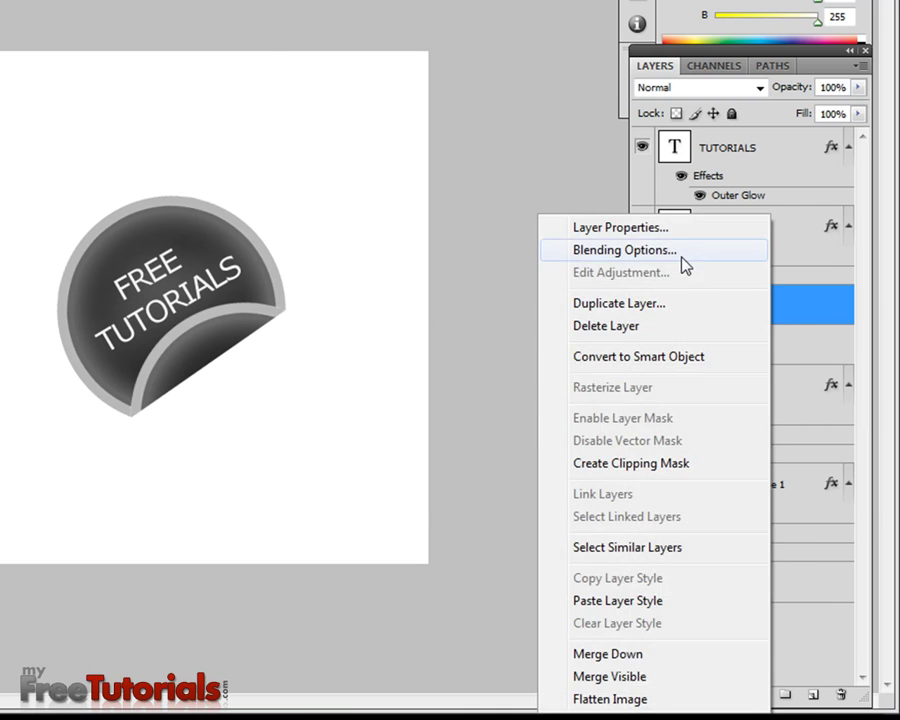
left_click(681, 254)
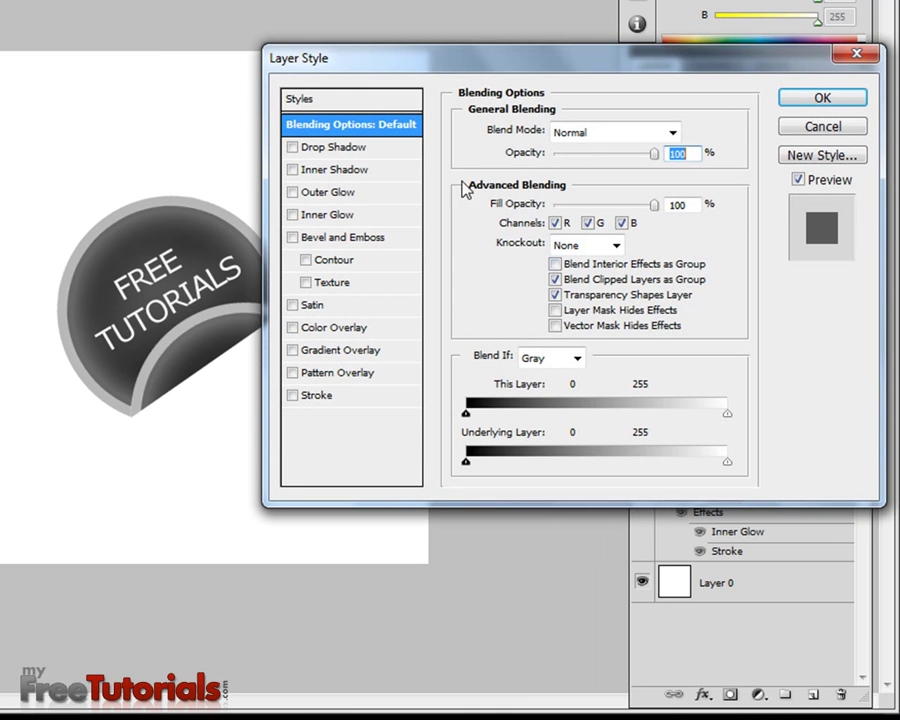
left_click(340, 150)
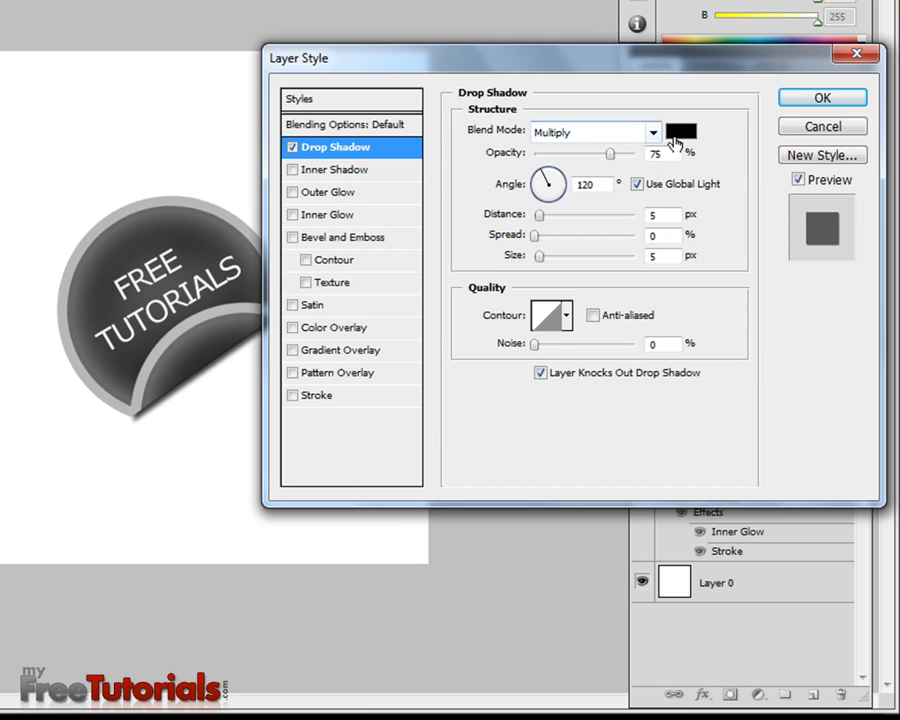
left_click(676, 139)
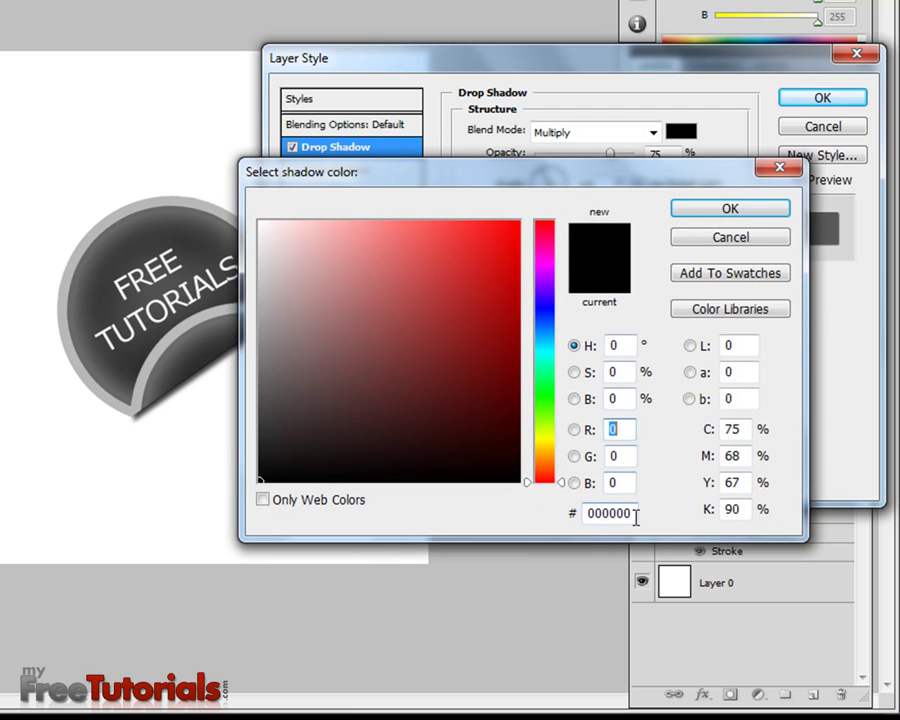
type("464646")
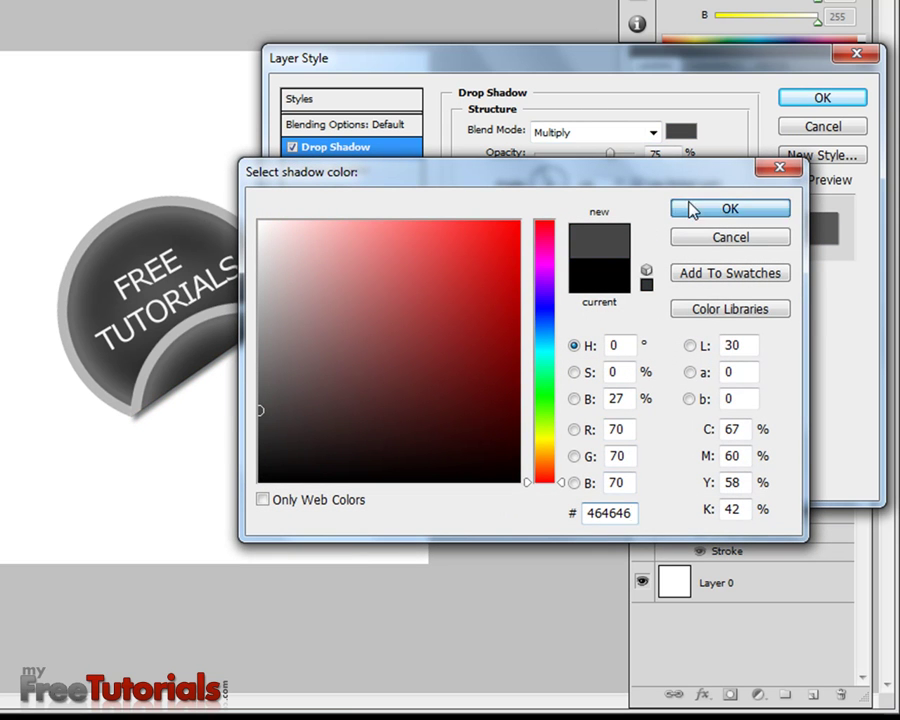
left_click(691, 207)
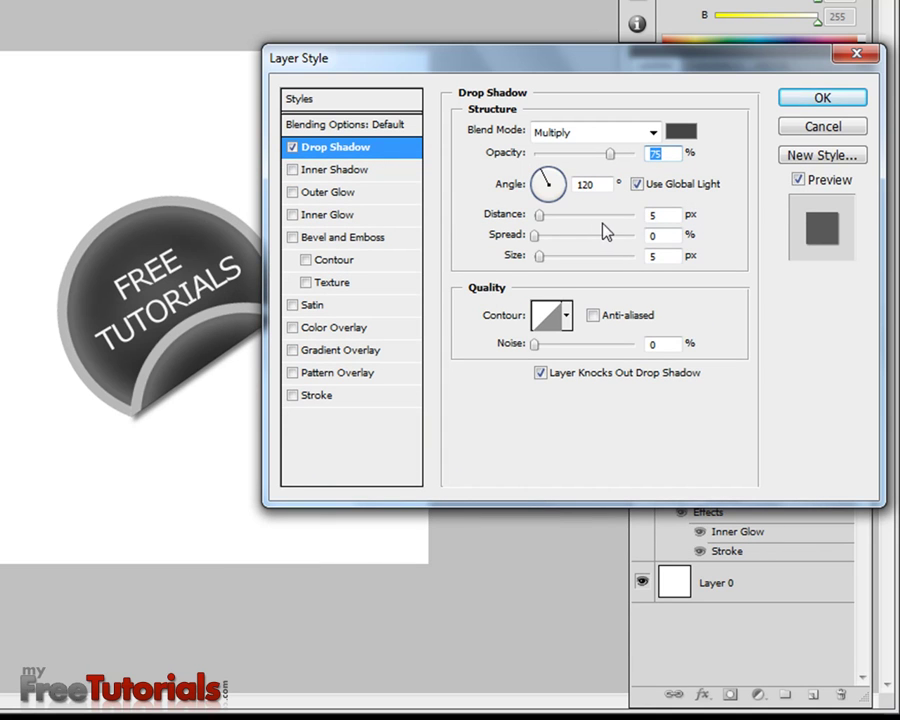
Step: Set the shadow to angle -45°, opacity 87%, spread 3 and size 18 px, then apply
double_click(599, 187)
type("-")
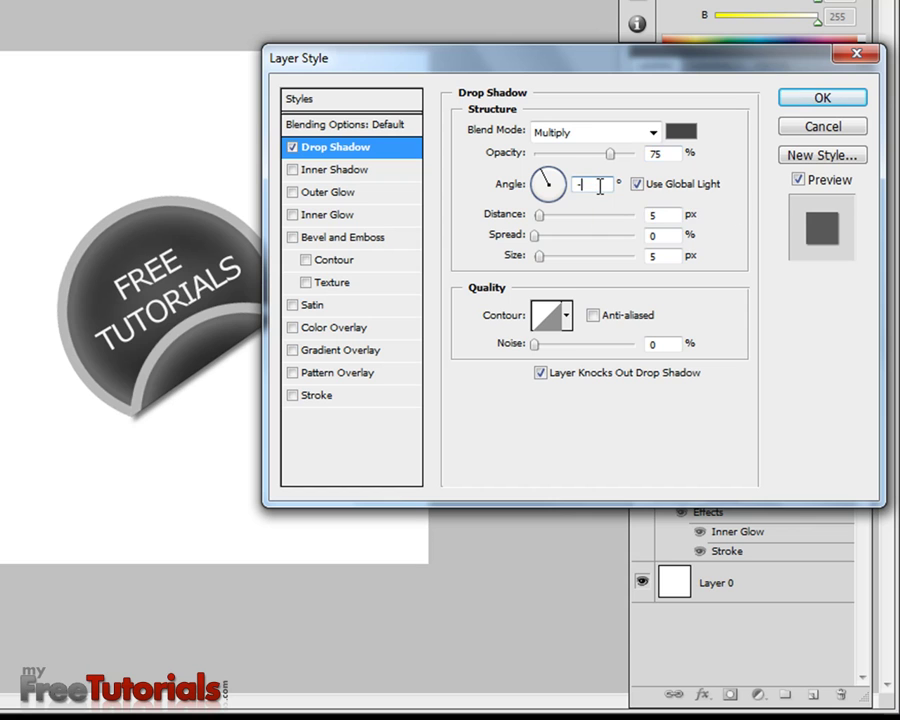
type("45")
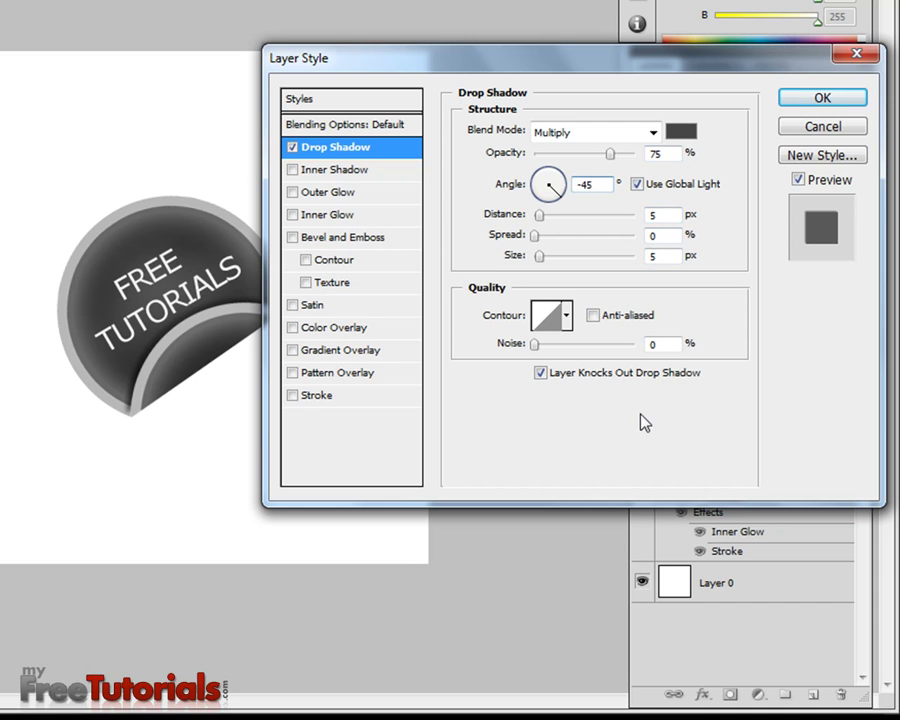
double_click(670, 151)
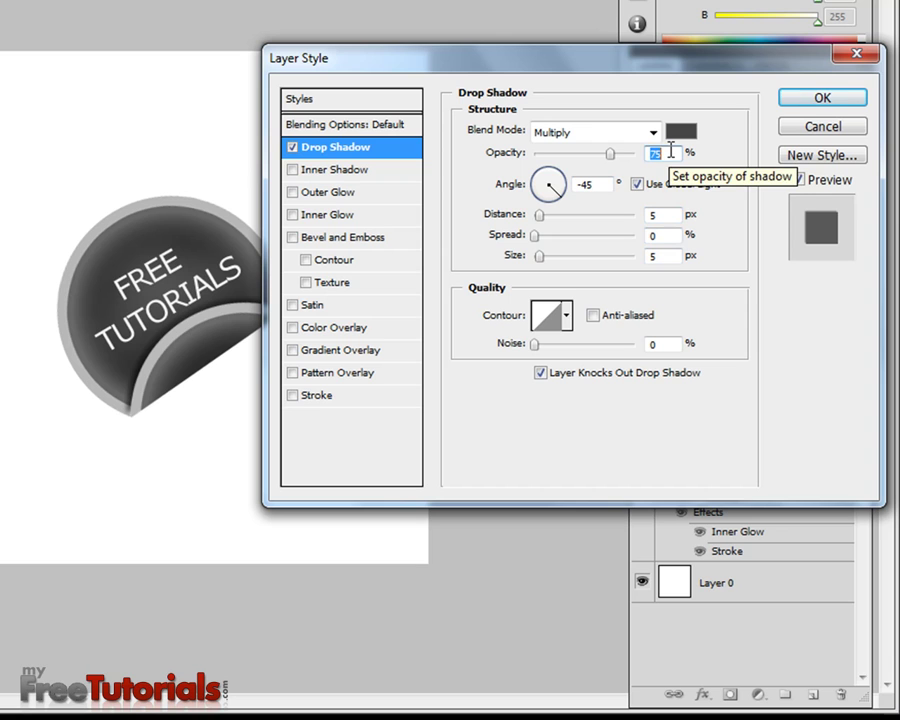
type("87")
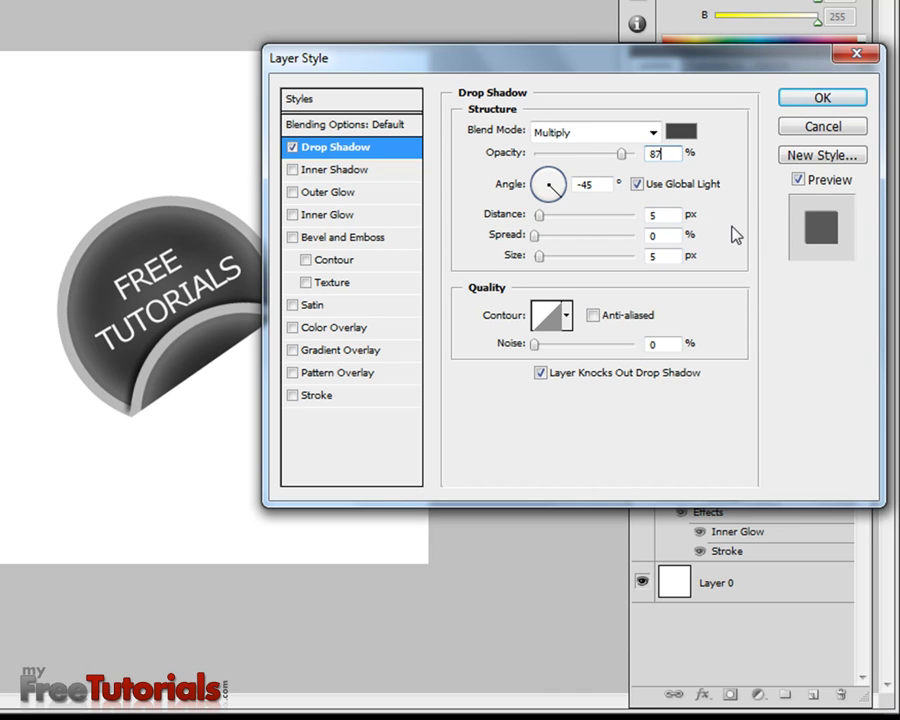
left_click(648, 214)
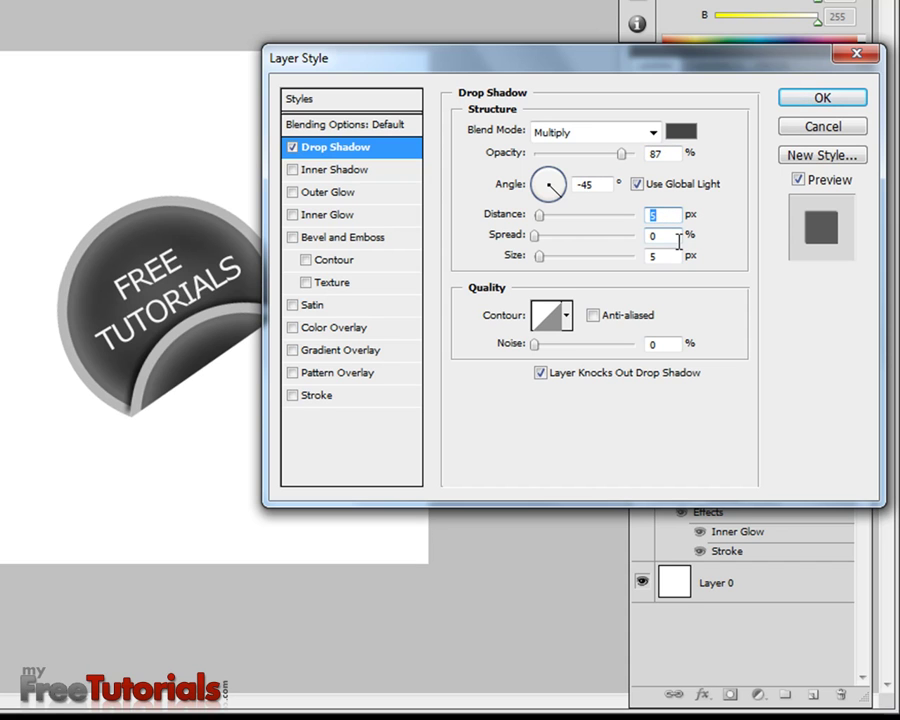
left_click(679, 240)
type("3")
double_click(660, 259)
type("18")
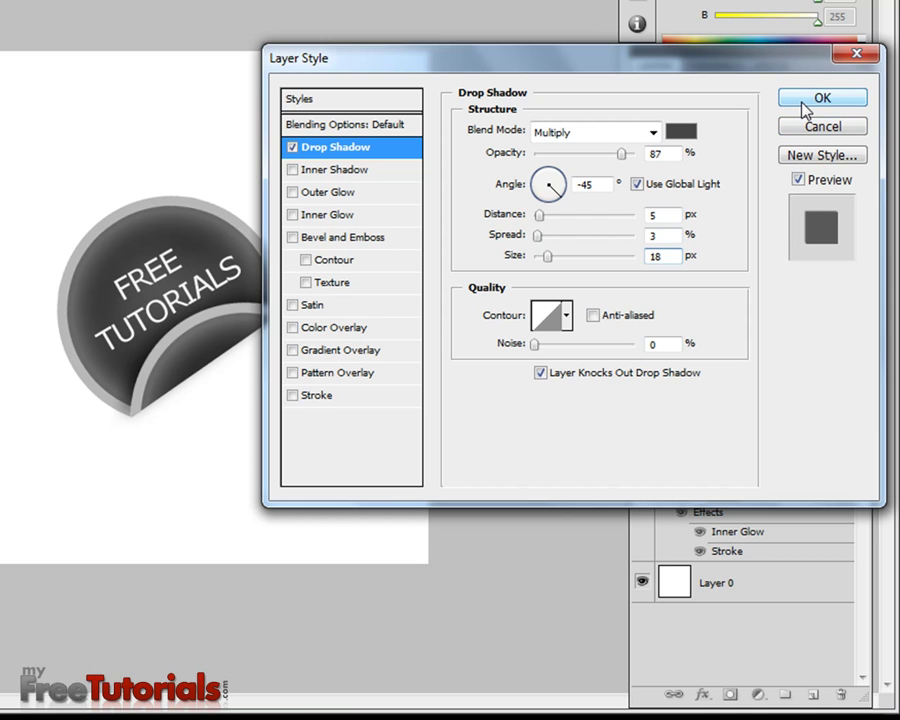
left_click(806, 108)
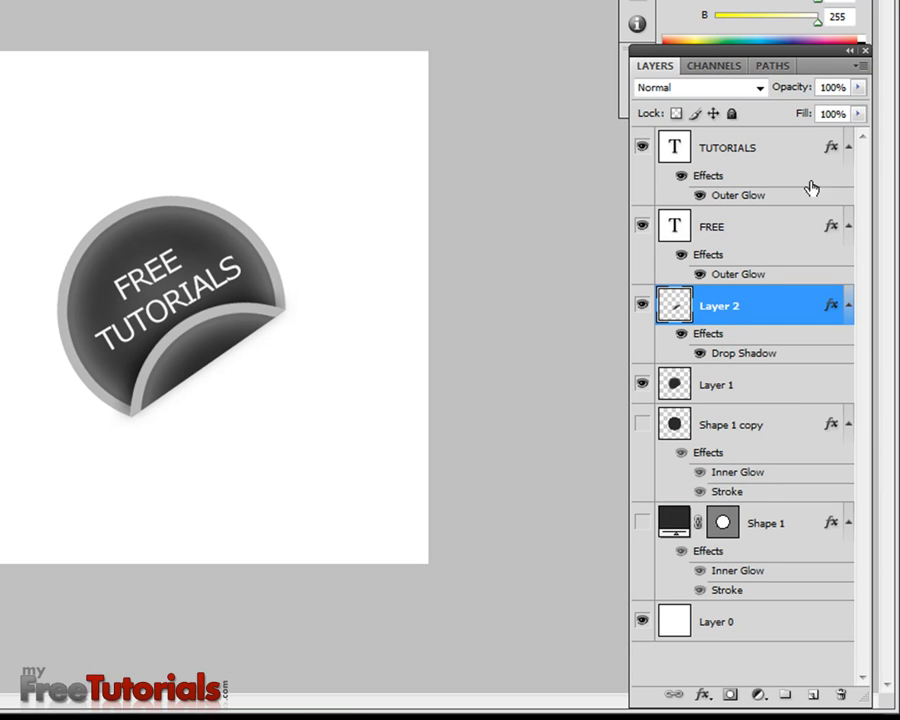
Step: Open the FREE layer's Outer Glow settings and adjust the opacity slider
left_click(745, 155)
left_click(727, 225)
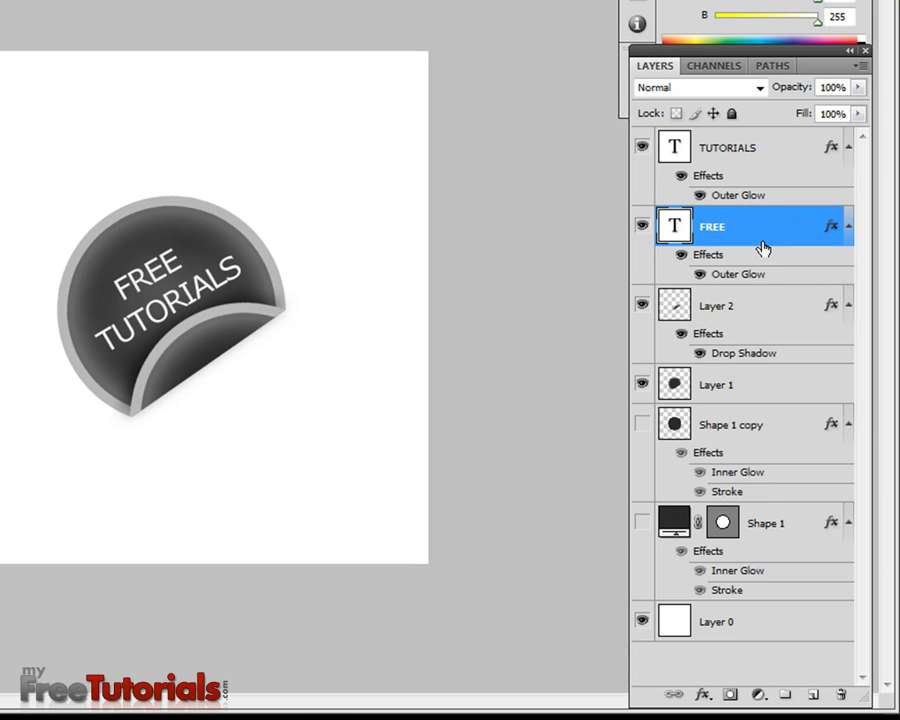
double_click(764, 284)
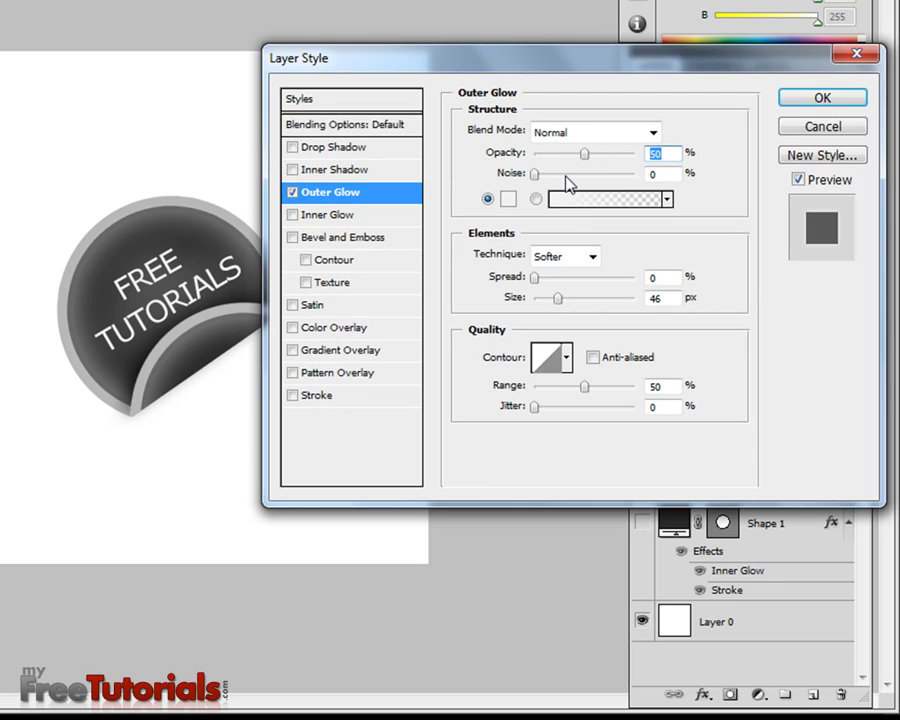
left_click_drag(585, 160, 625, 163)
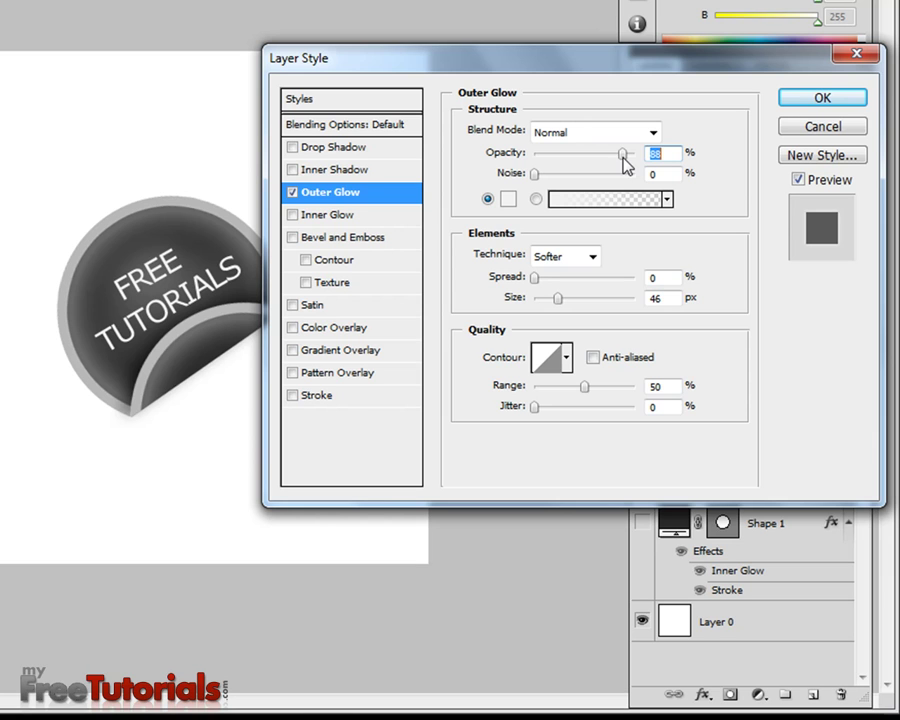
left_click_drag(625, 162, 665, 162)
left_click_drag(610, 155, 597, 155)
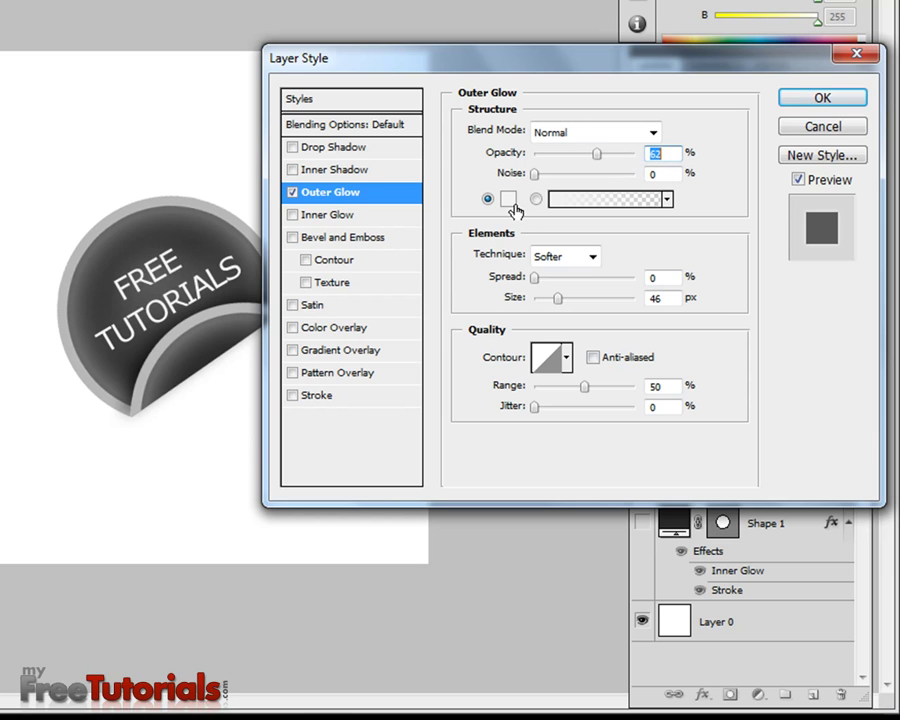
Step: Change the FREE glow colour to pale yellow fffcce
left_click(508, 199)
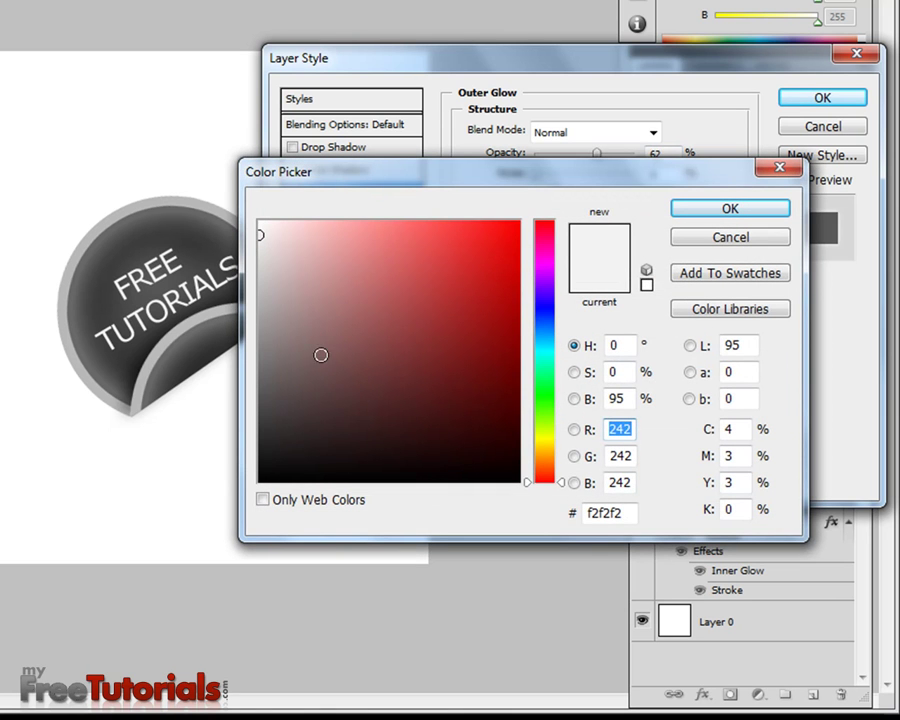
left_click(544, 442)
left_click(308, 280)
left_click(336, 231)
left_click(339, 221)
left_click(309, 219)
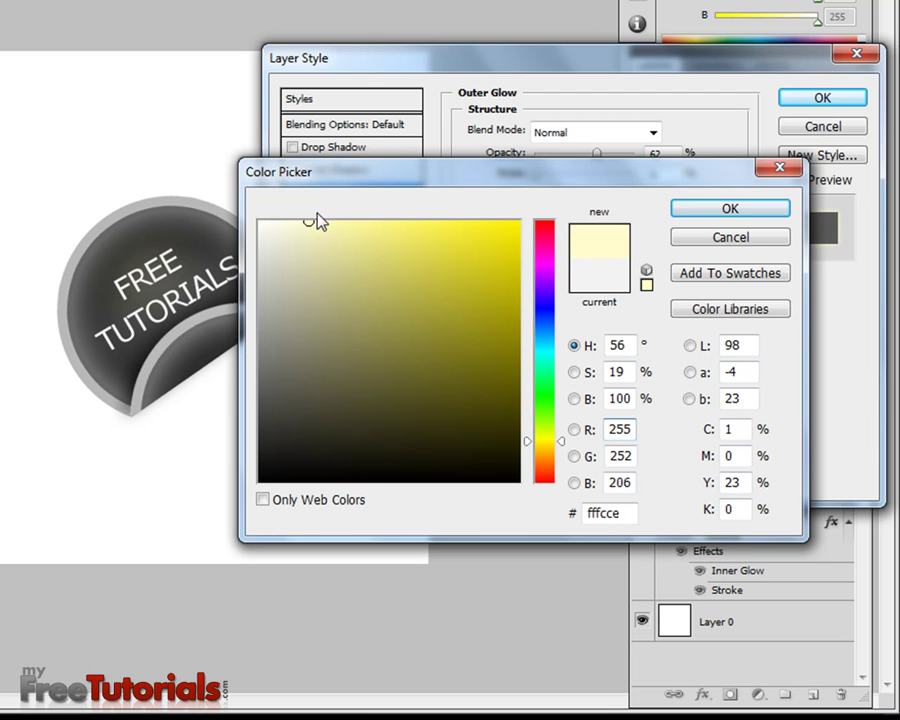
left_click(737, 211)
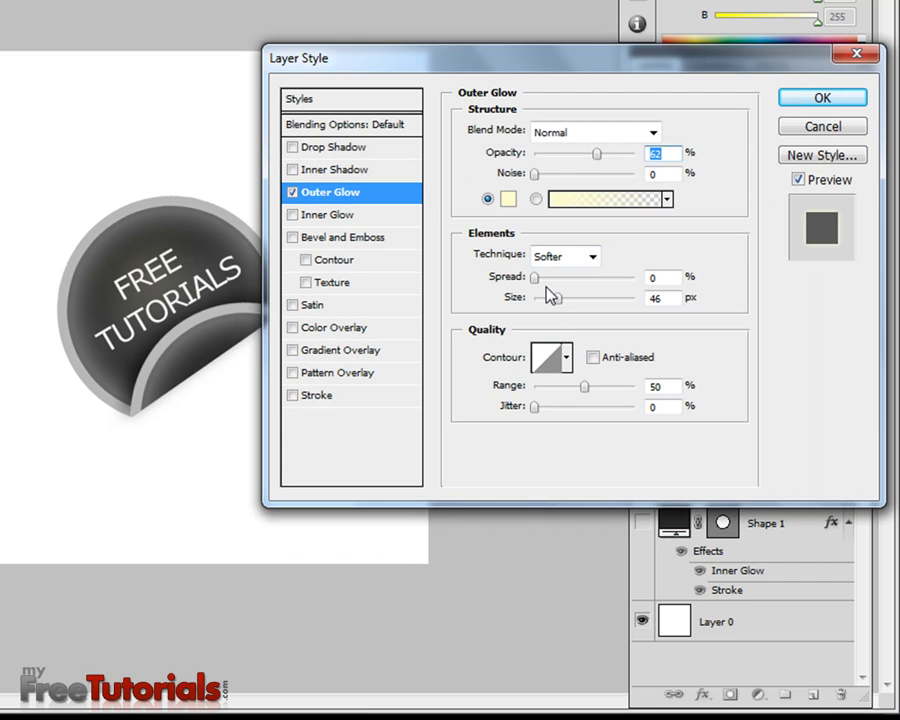
Step: Finish the glow at about 74% opacity with 0% spread and apply it
mouse_move(536, 284)
left_mouse_down()
mouse_move(552, 285)
mouse_move(537, 284)
left_mouse_up()
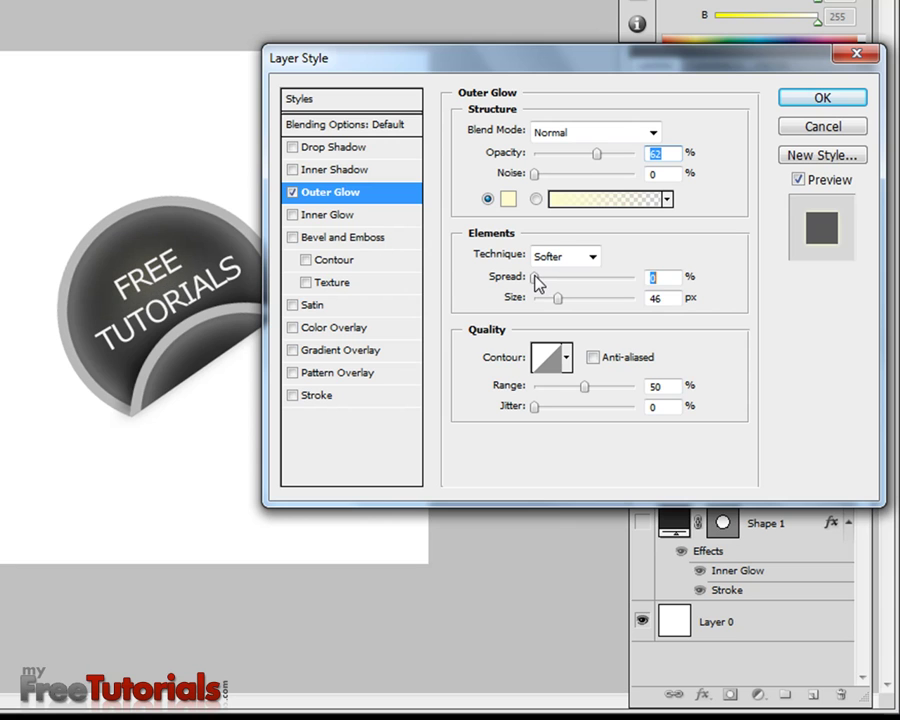
left_click(535, 175)
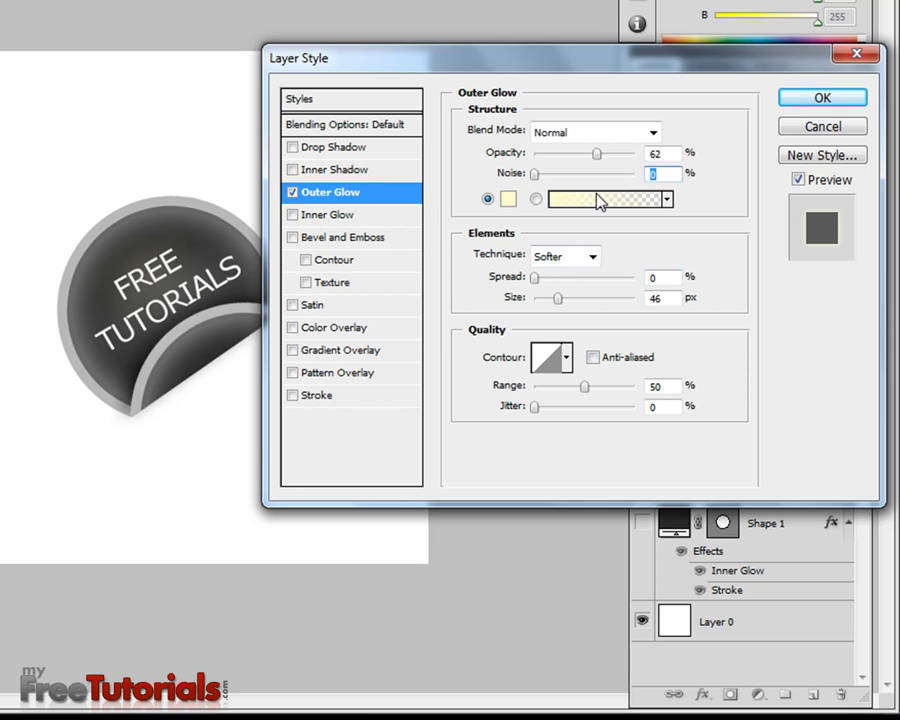
mouse_move(596, 157)
left_mouse_down()
mouse_move(615, 155)
mouse_move(613, 166)
left_mouse_up()
left_click(790, 107)
Step: Copy the FREE layer style and paste it onto the TUTORIALS layer
right_click(755, 225)
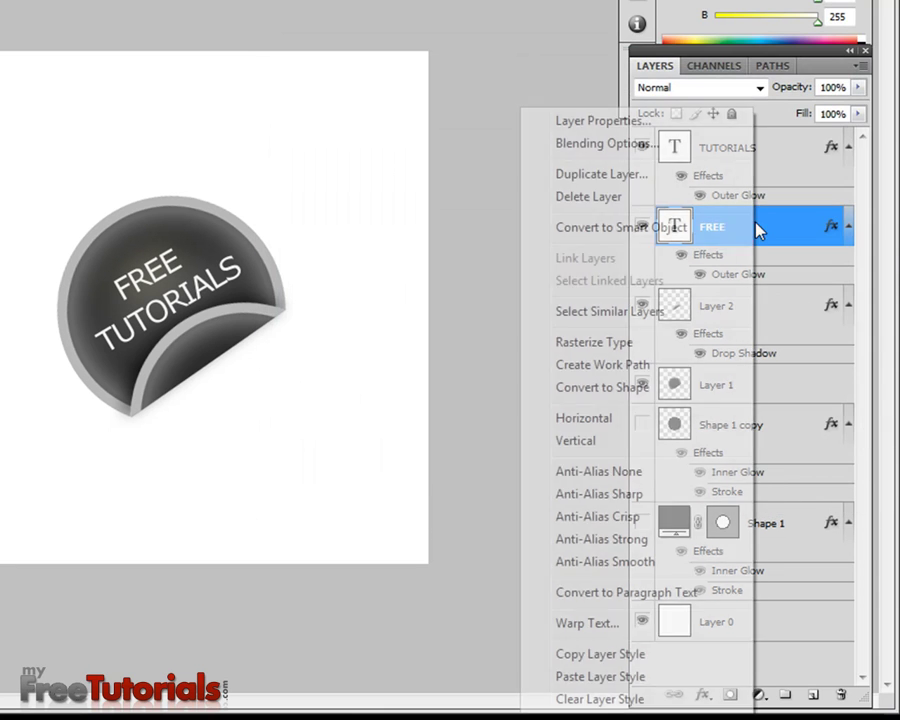
left_click(630, 654)
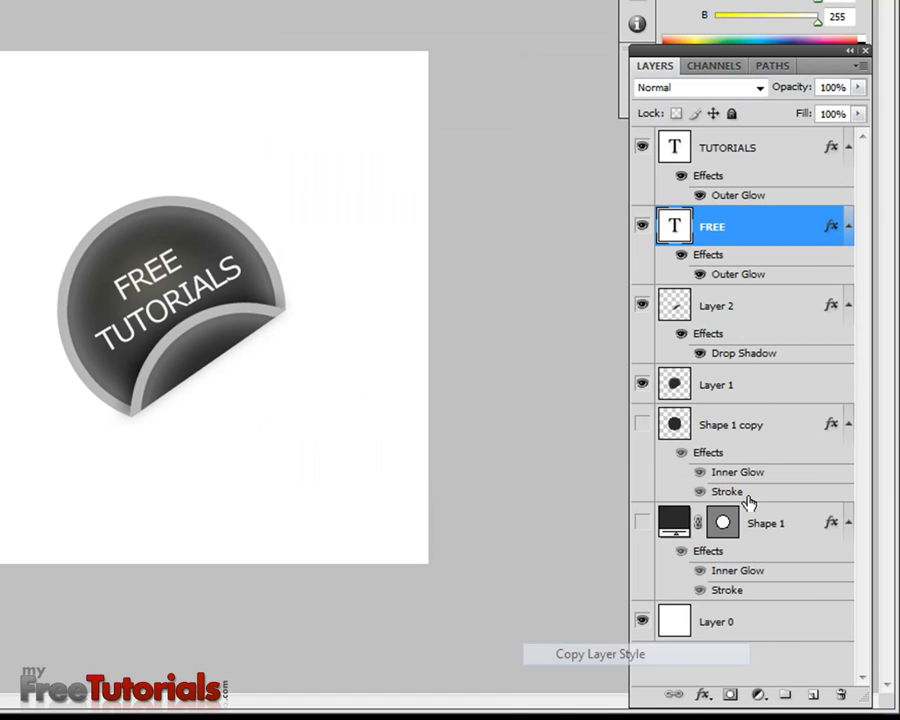
left_click(779, 159)
right_click(779, 159)
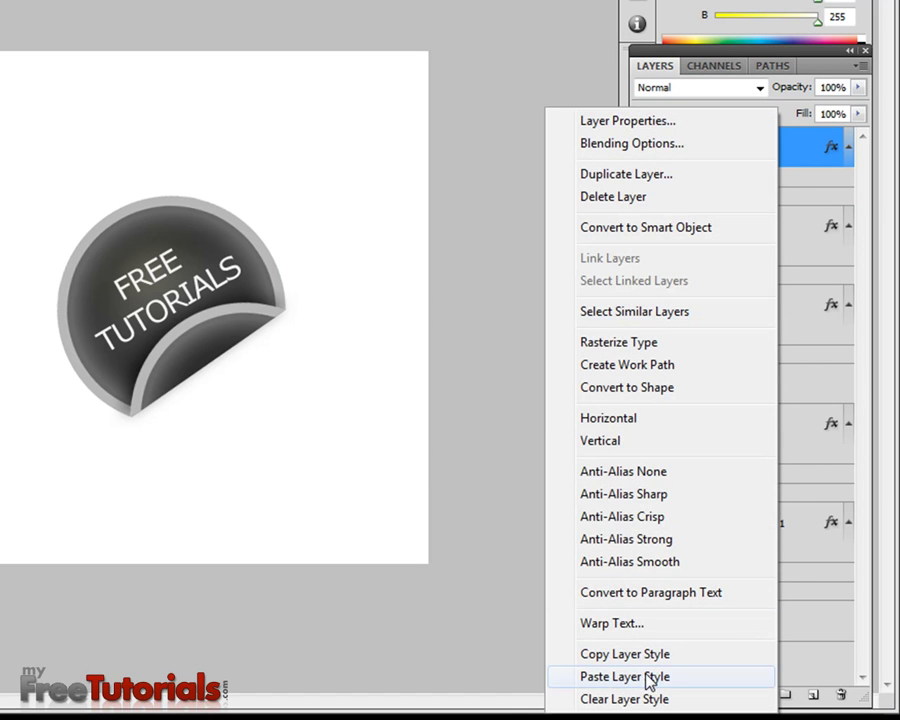
left_click(652, 673)
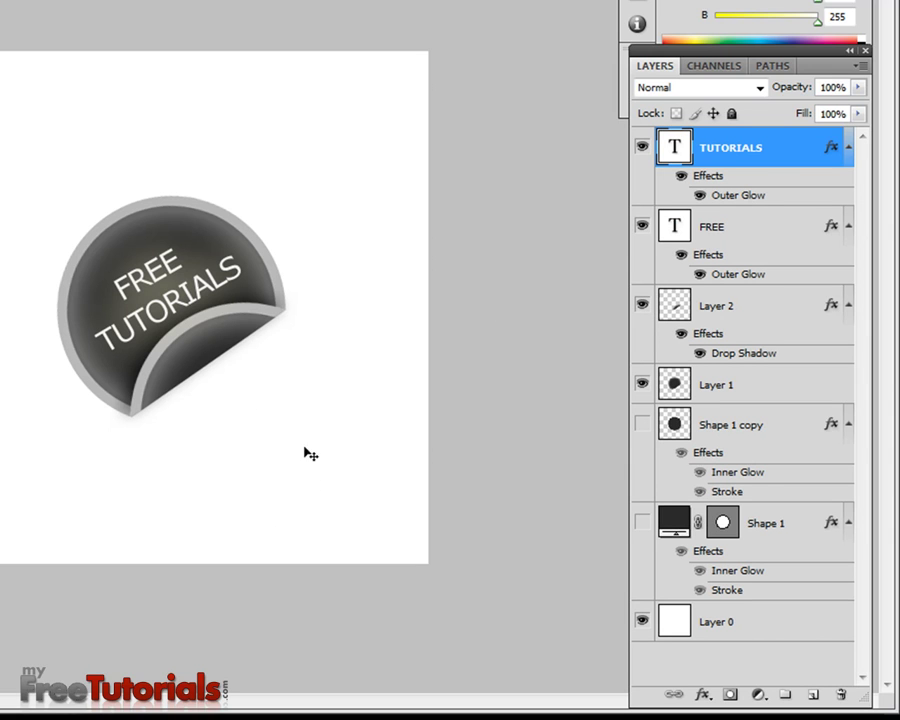
left_click(699, 244)
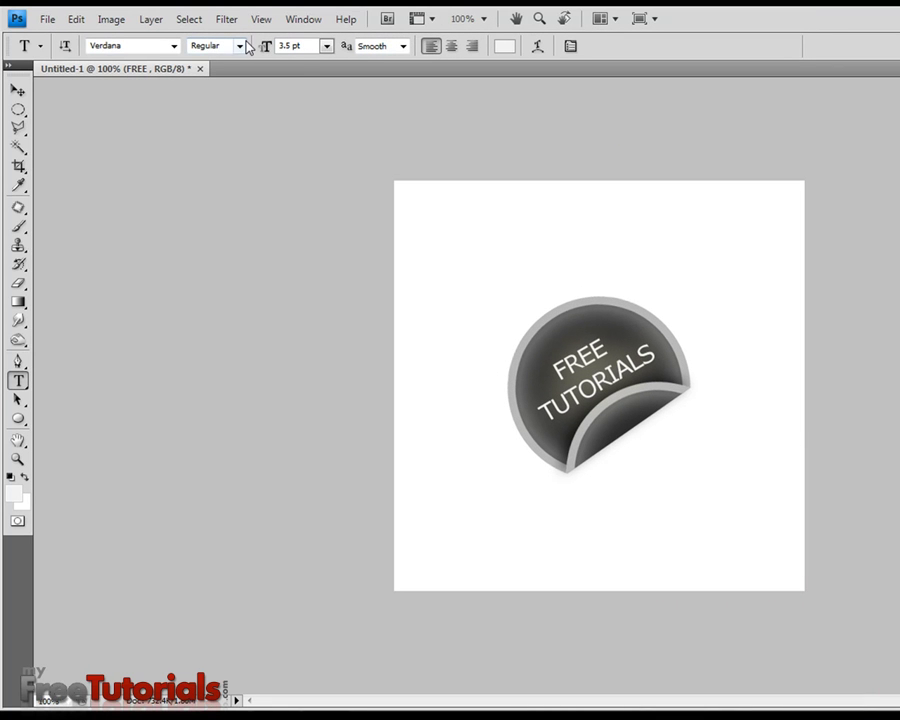
left_click(240, 46)
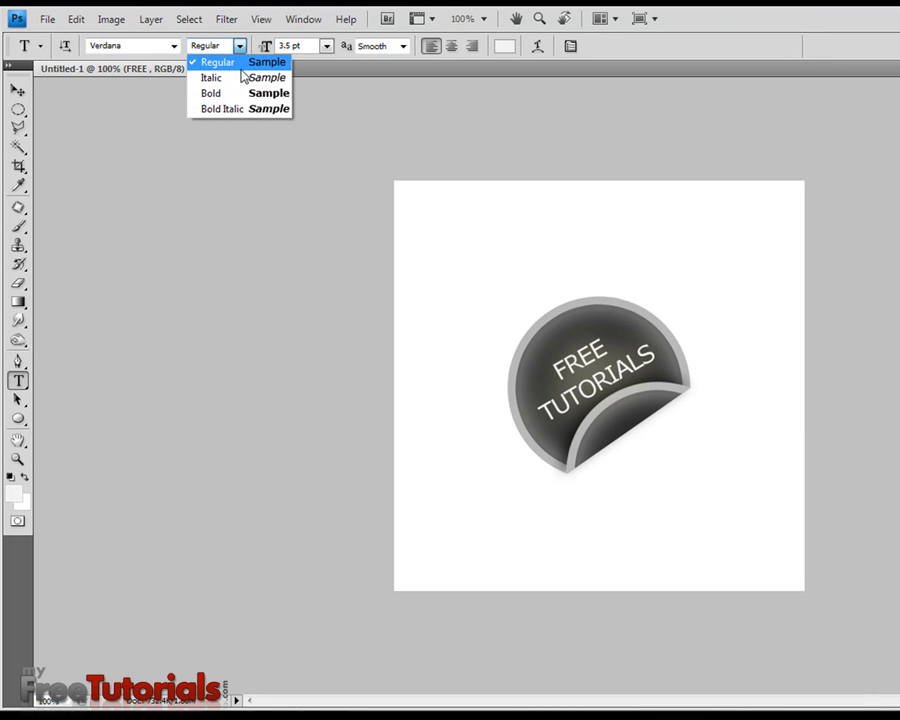
left_click(239, 93)
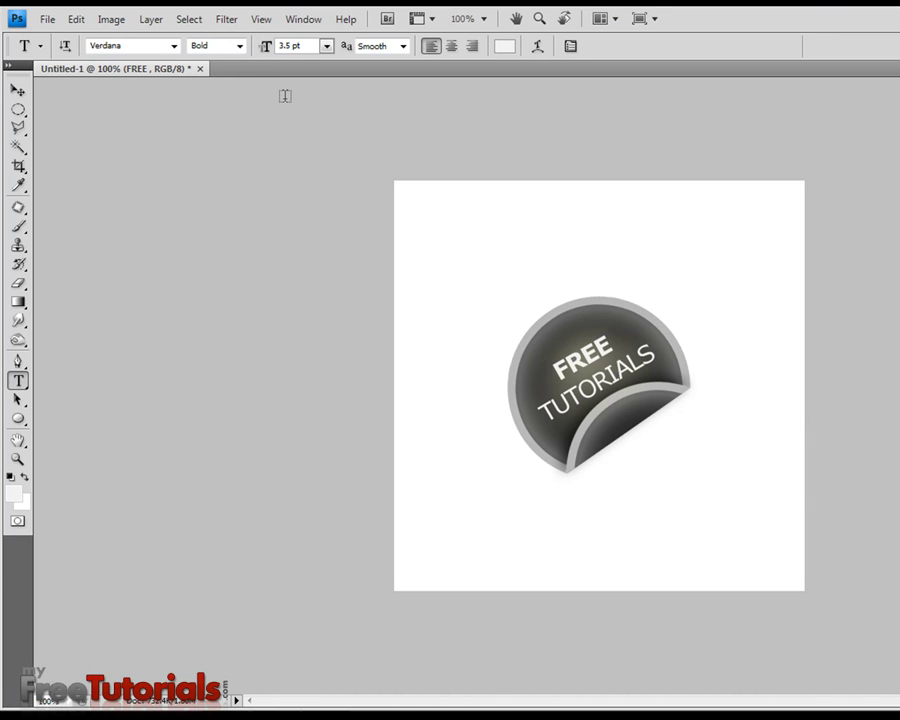
left_click(240, 46)
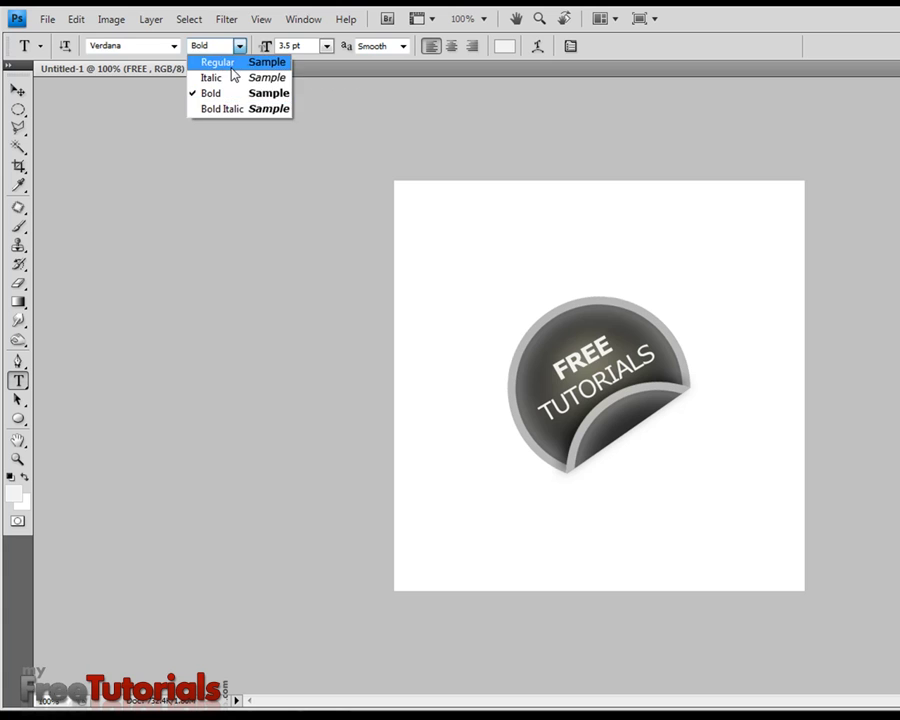
left_click(228, 62)
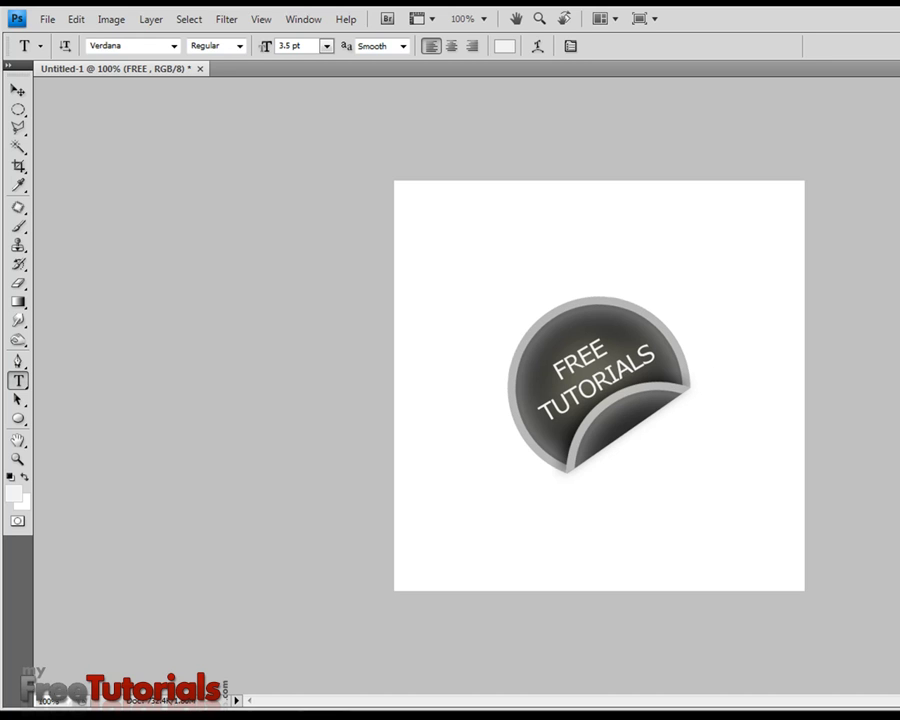
left_click(600, 375, "ctrl")
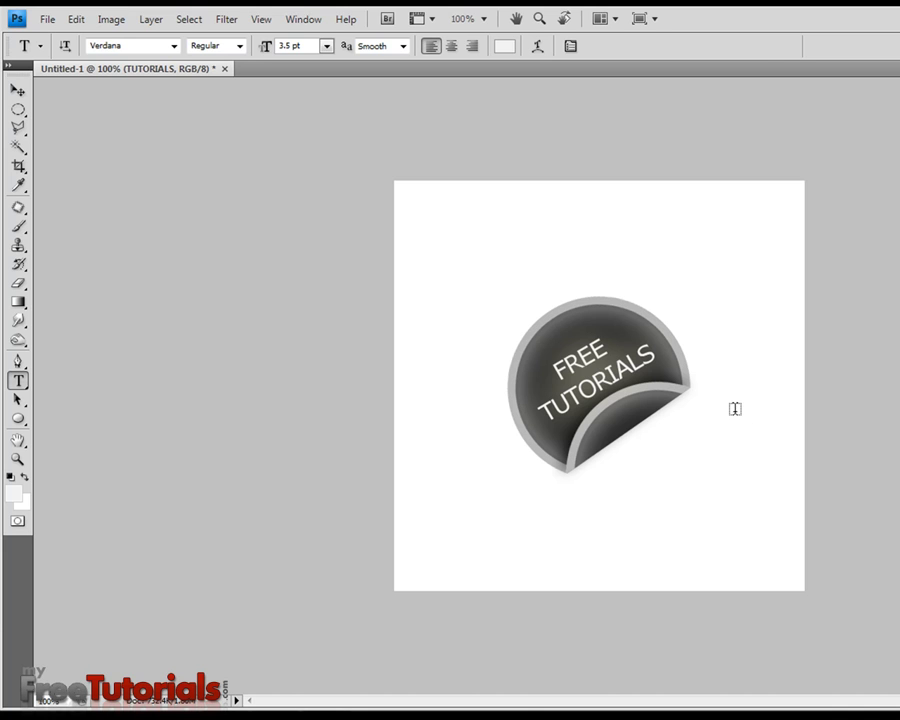
Step: Rotate the TUTORIALS text about -1.6° counter-clockwise and return to the Move tool
key("ctrl+t")
left_click_drag(730, 442, 733, 442)
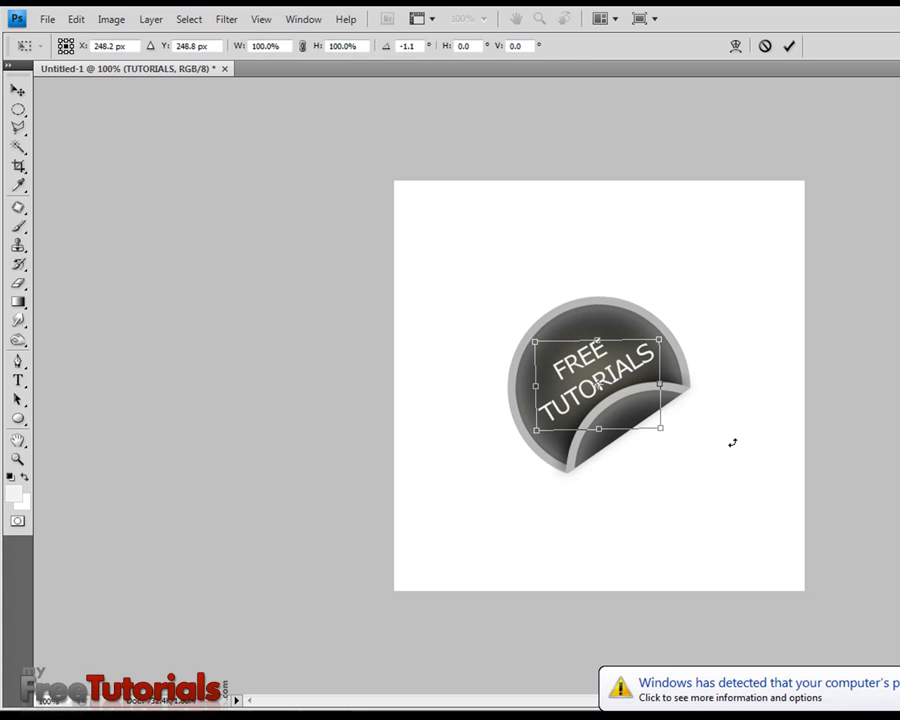
key("Return")
key("t")
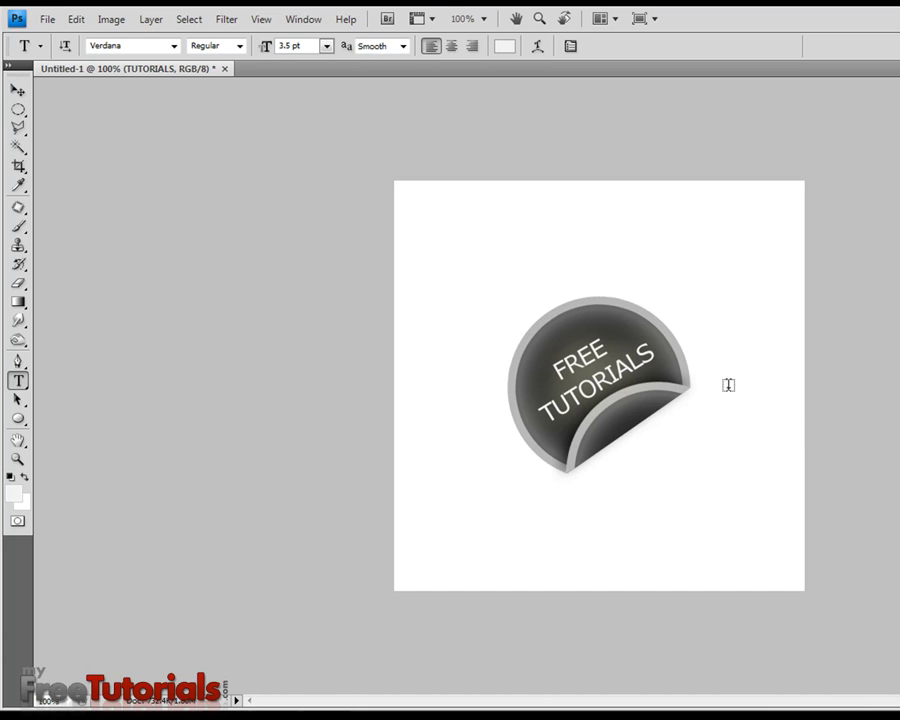
left_click(18, 89)
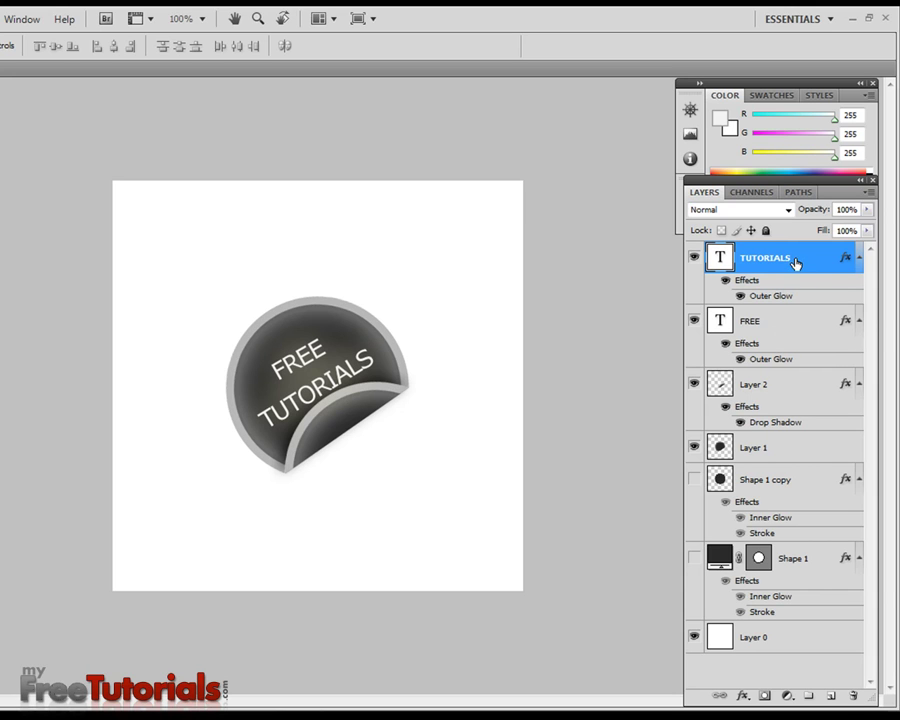
Step: Move the TUTORIALS layer just below Layer 2 so it tucks under the curl
left_click_drag(800, 261, 768, 471)
left_click_drag(773, 420, 790, 380)
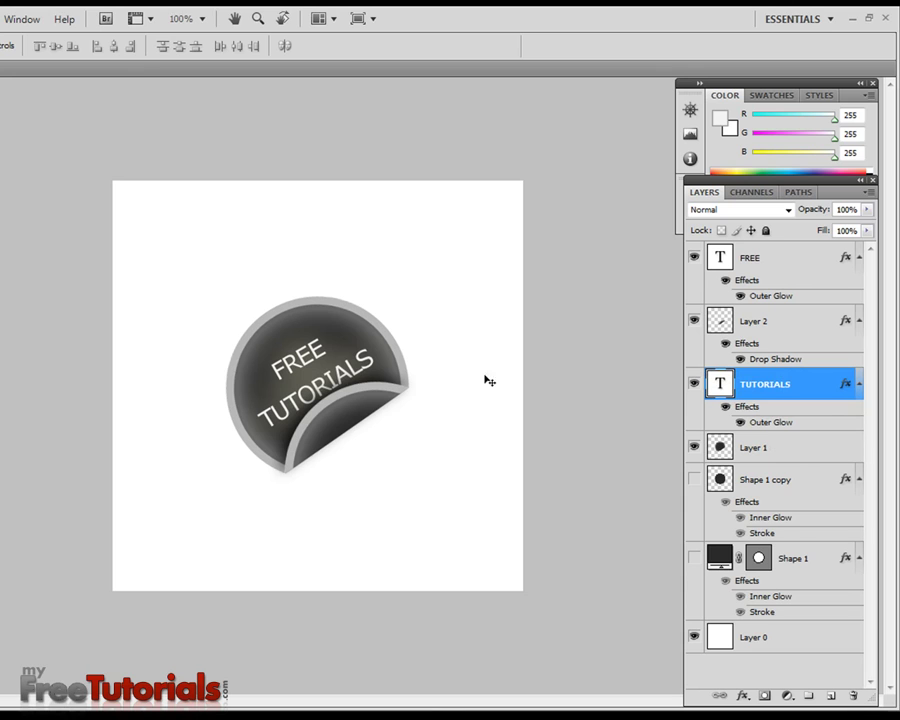
key("Down")
key("Down")
key("Down")
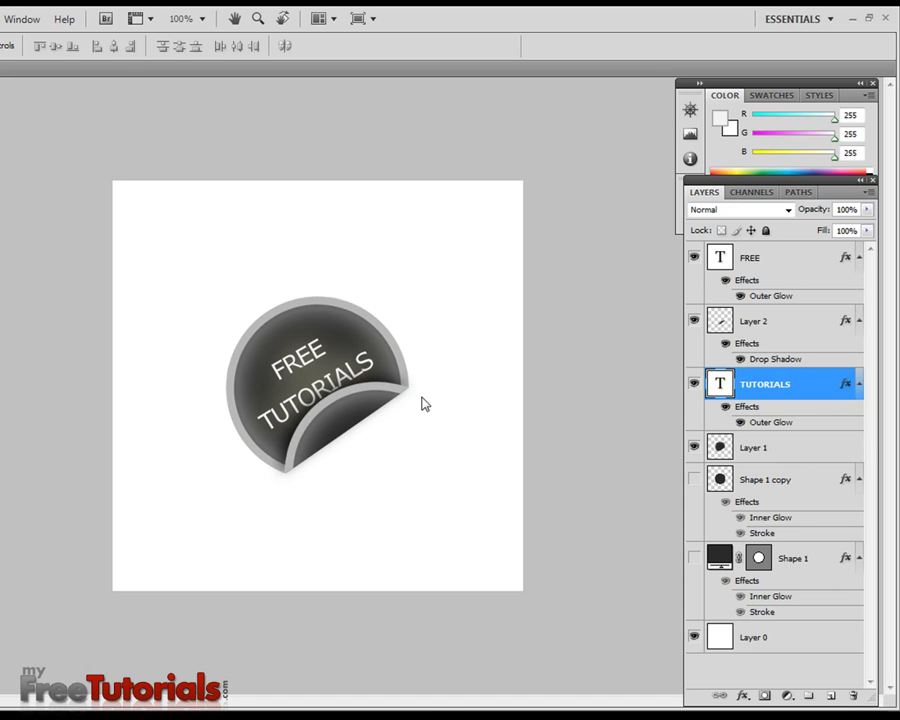
key("Up")
key("Up")
key("Up")
key("Up")
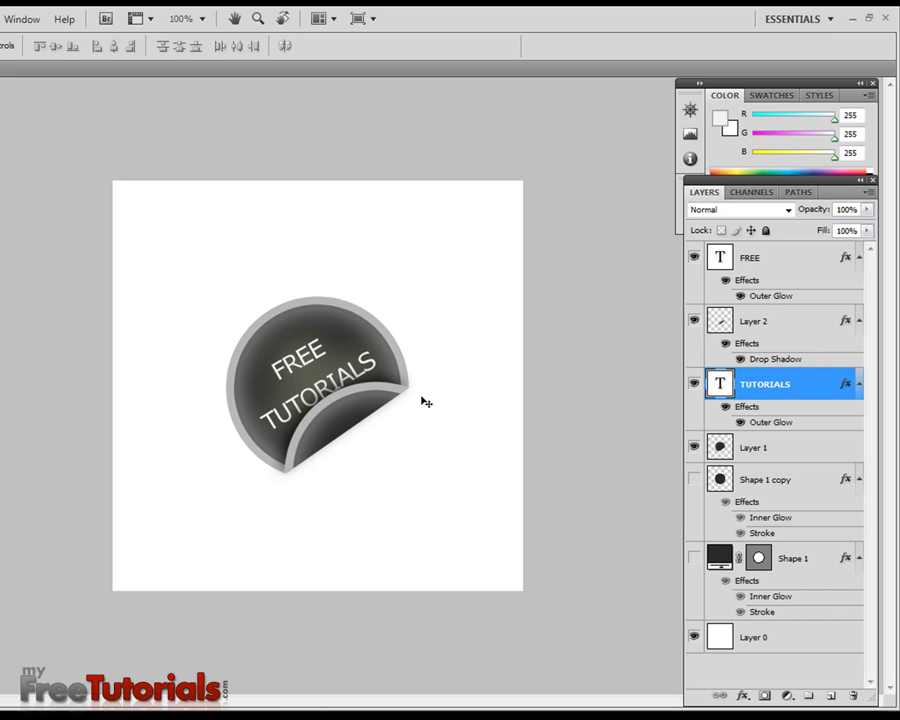
Step: Nudge the FREE text several steps down, closer to TUTORIALS
left_click(315, 355)
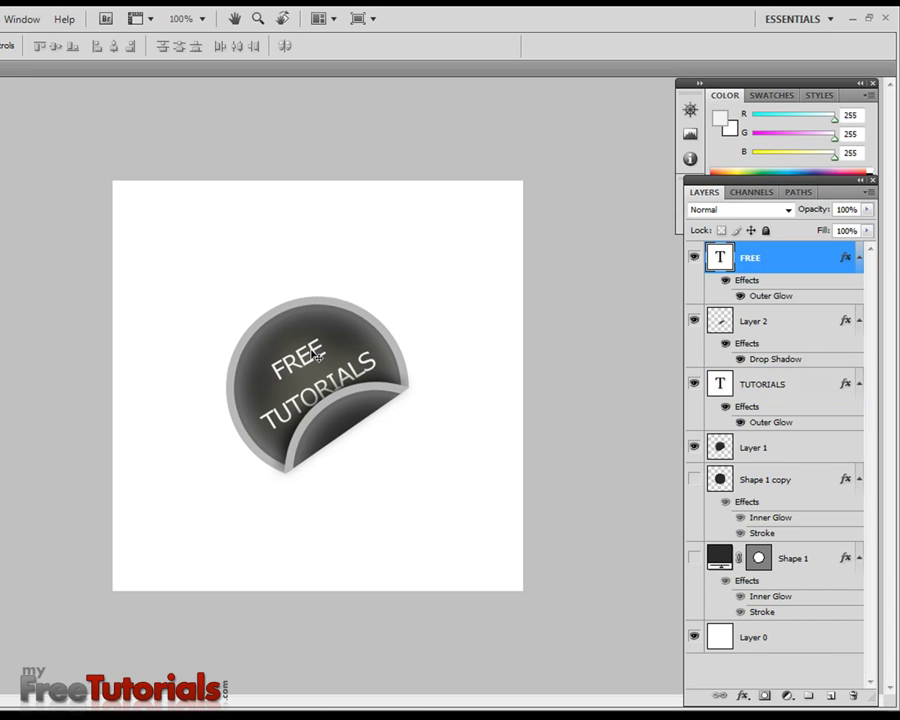
key("Down")
key("Down")
key("Down")
key("Right")
key("Right")
key("Right")
key("Down")
key("Down")
key("Down")
key("Down")
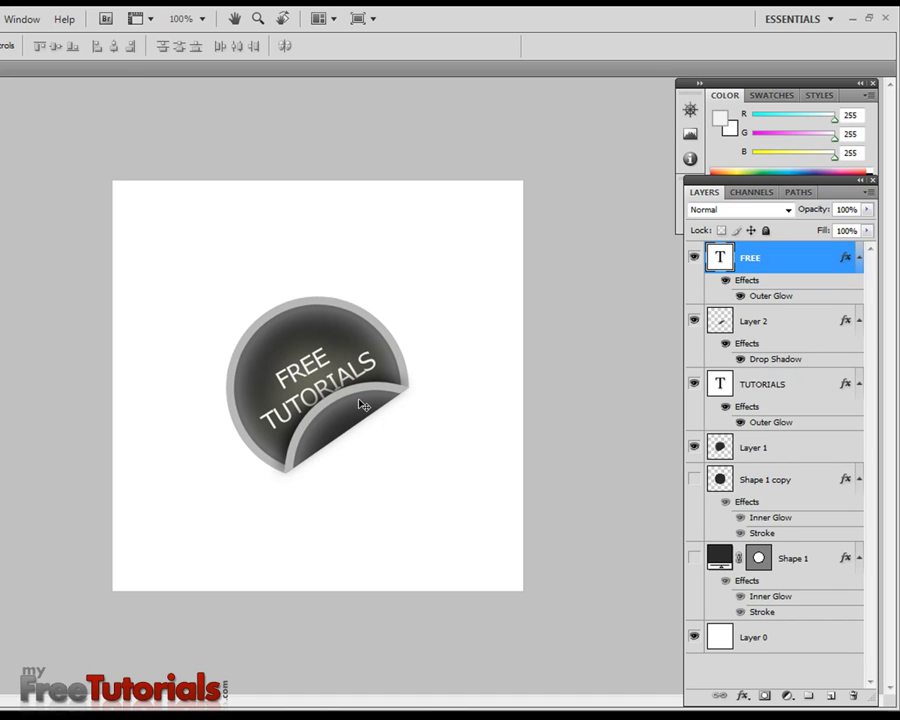
key("Left")
key("Left")
key("Down")
key("Down")
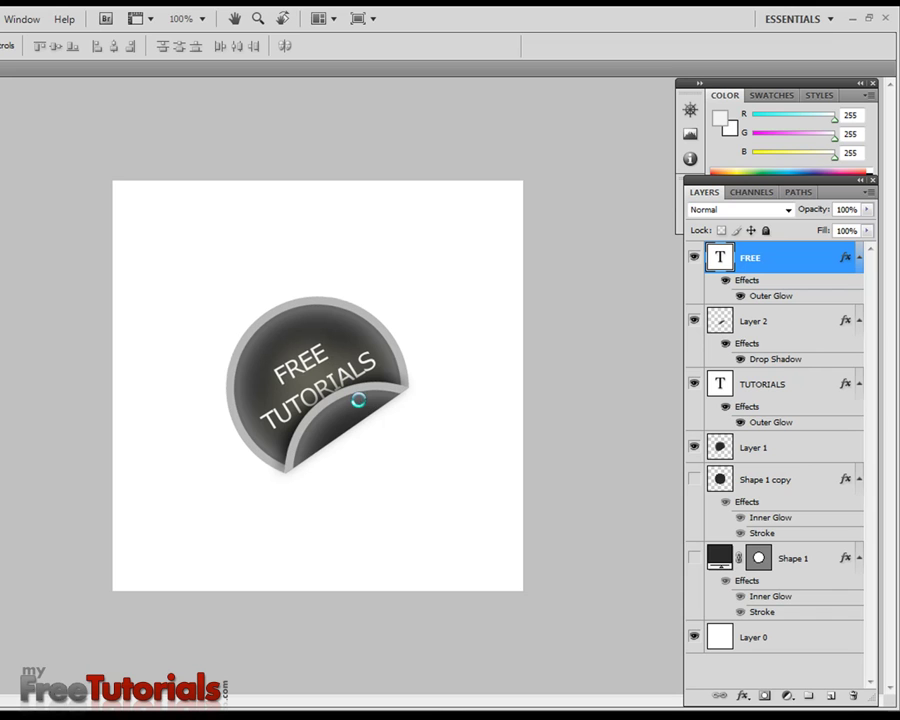
Step: Nudge FREE right and down, then rotate it about -3.6° with a small extra correction
key("Down")
key("Down")
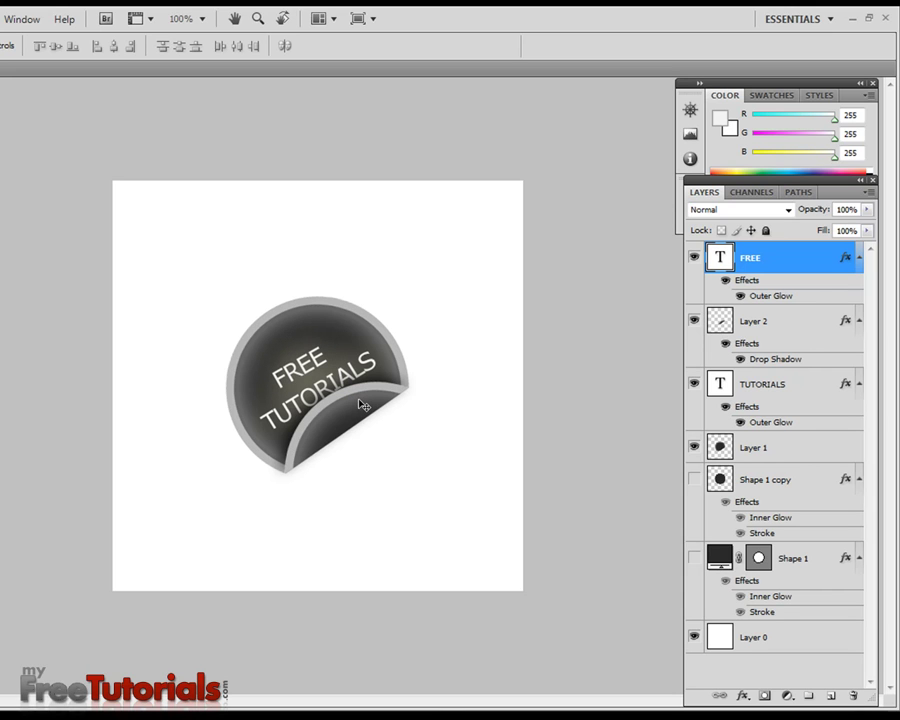
key("Right")
key("Down")
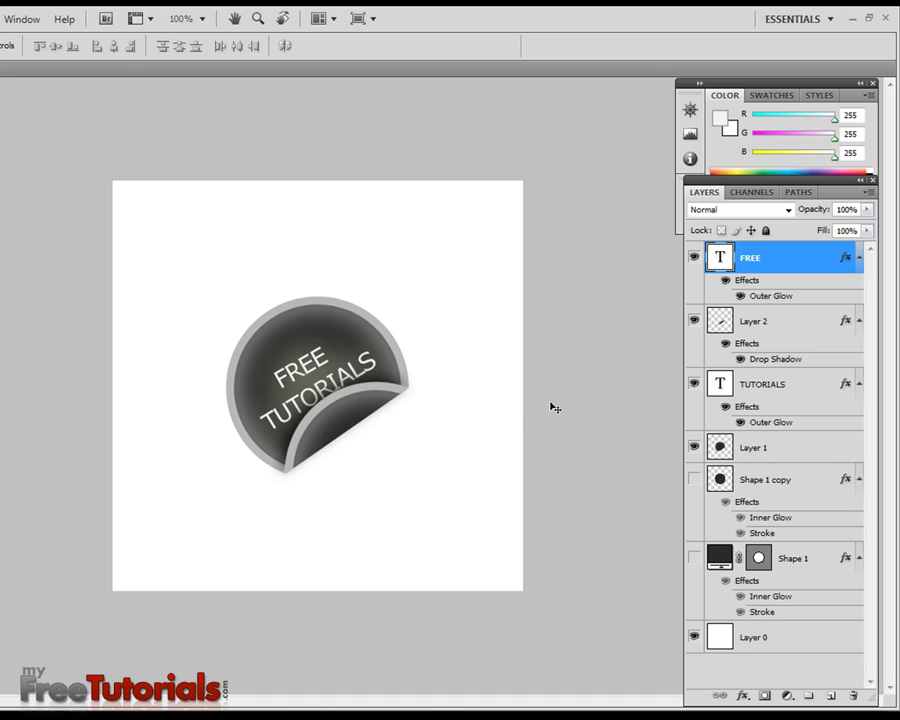
key("ctrl+t")
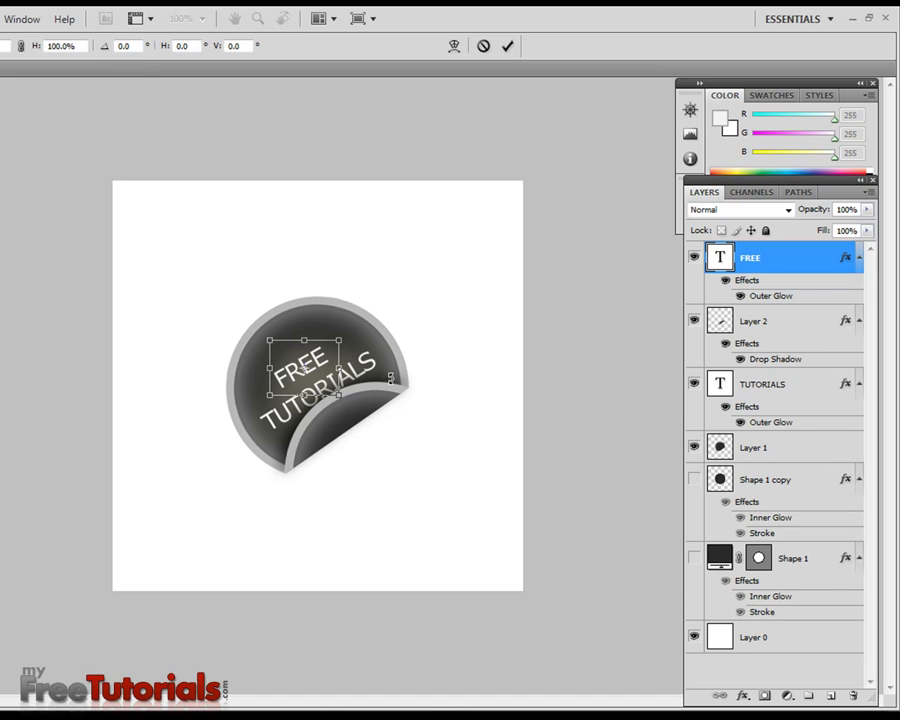
left_click_drag(377, 353, 377, 348)
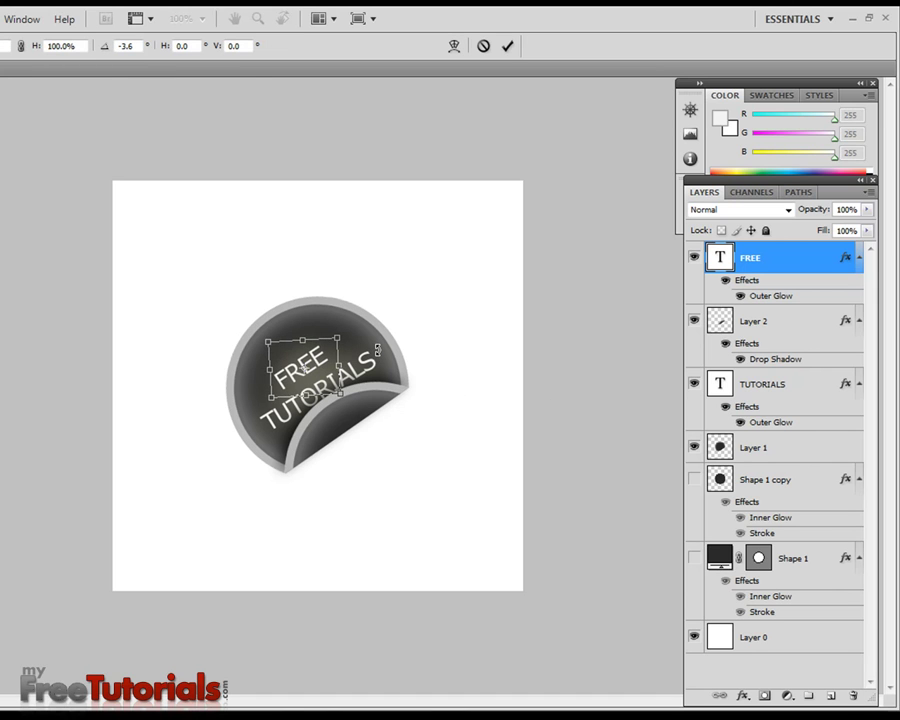
key("Return")
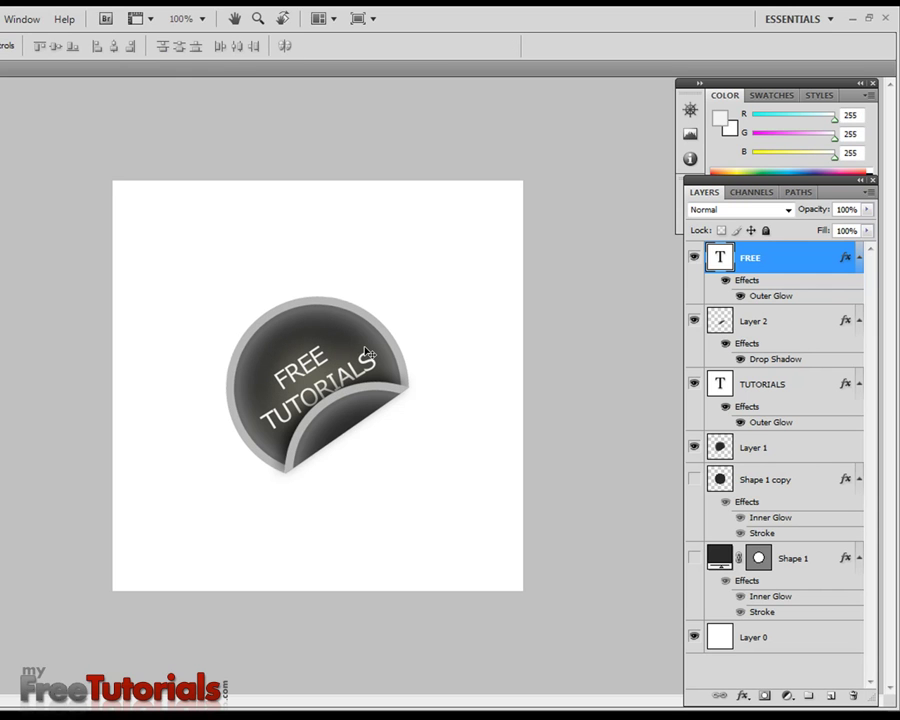
key("ctrl+t")
left_click_drag(348, 346, 360, 351)
key("Return")
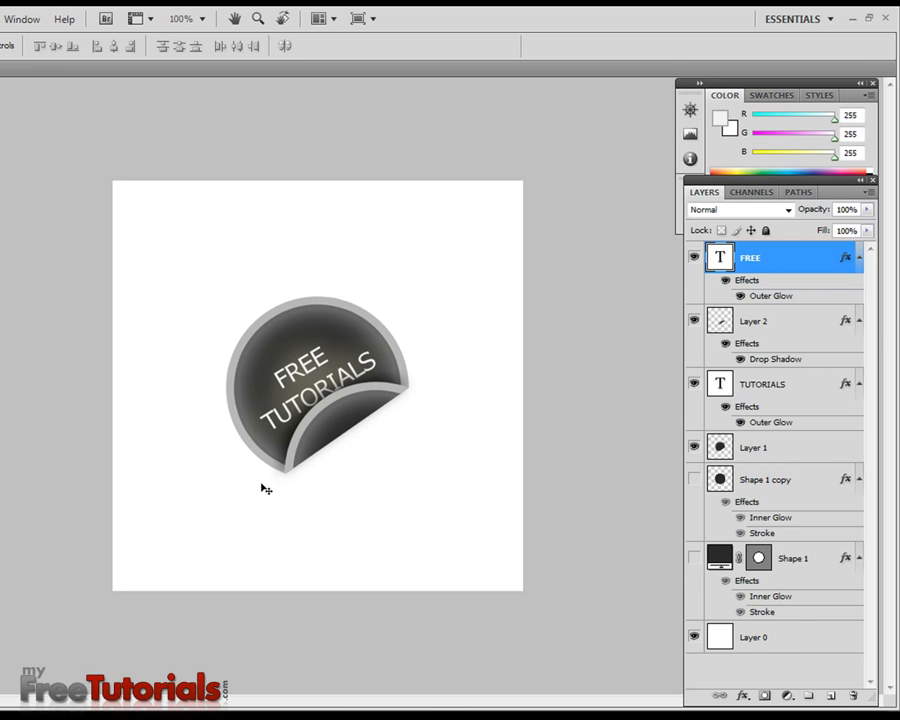
Step: Add a new text layer reading MY in capitals above FREE
key("t")
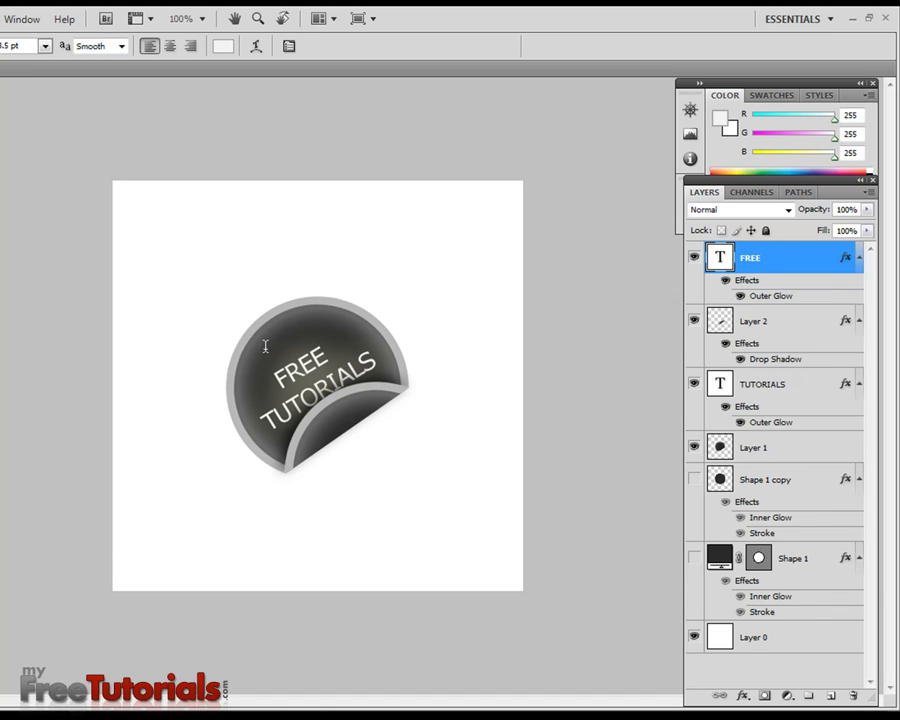
left_click(265, 346)
type("my")
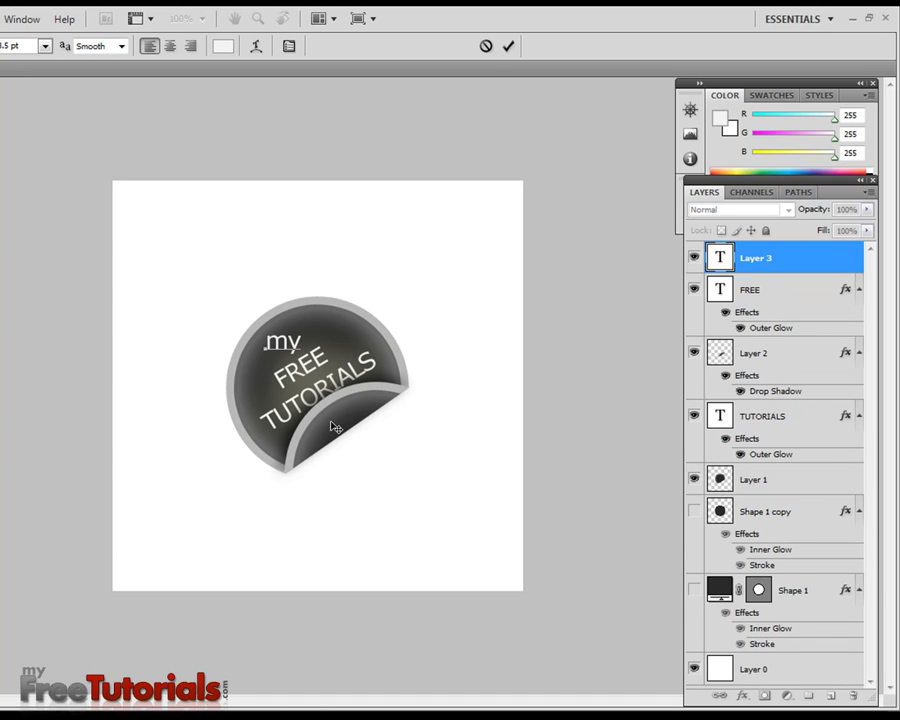
key("BackSpace")
key("BackSpace")
type("MY")
key("ctrl+Return")
key("v")
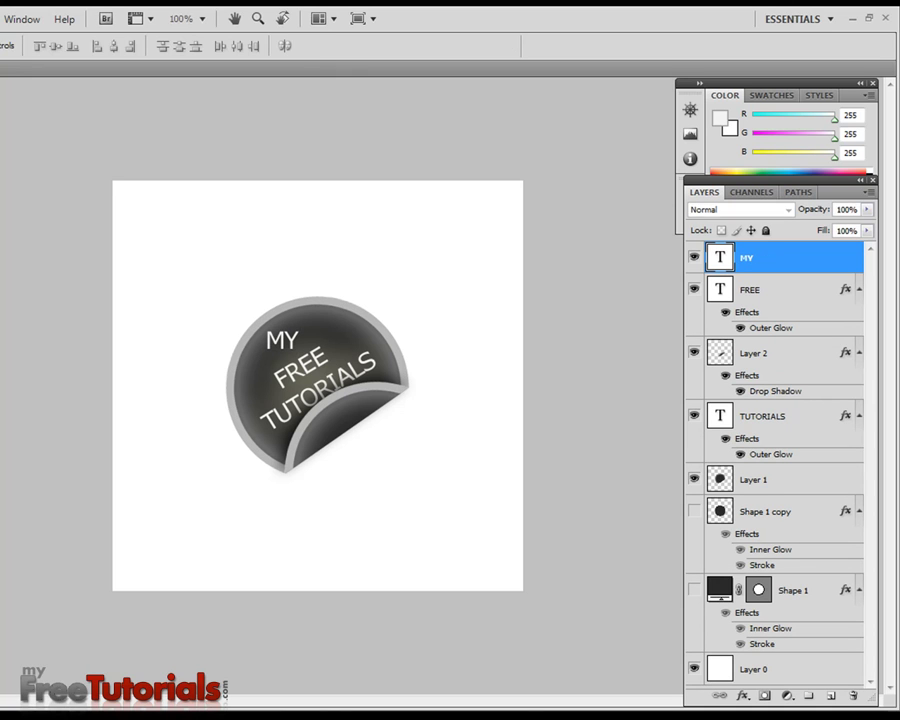
Step: Rotate MY to match the other words and nudge FREE slightly upward
key("ctrl+t")
left_click_drag(322, 362, 363, 333)
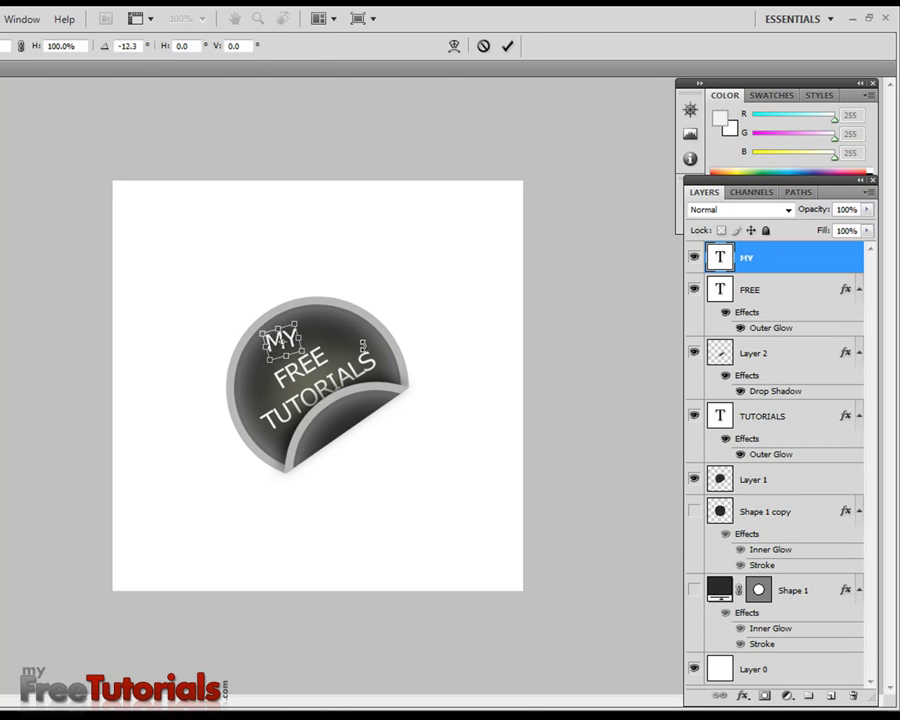
double_click(283, 342)
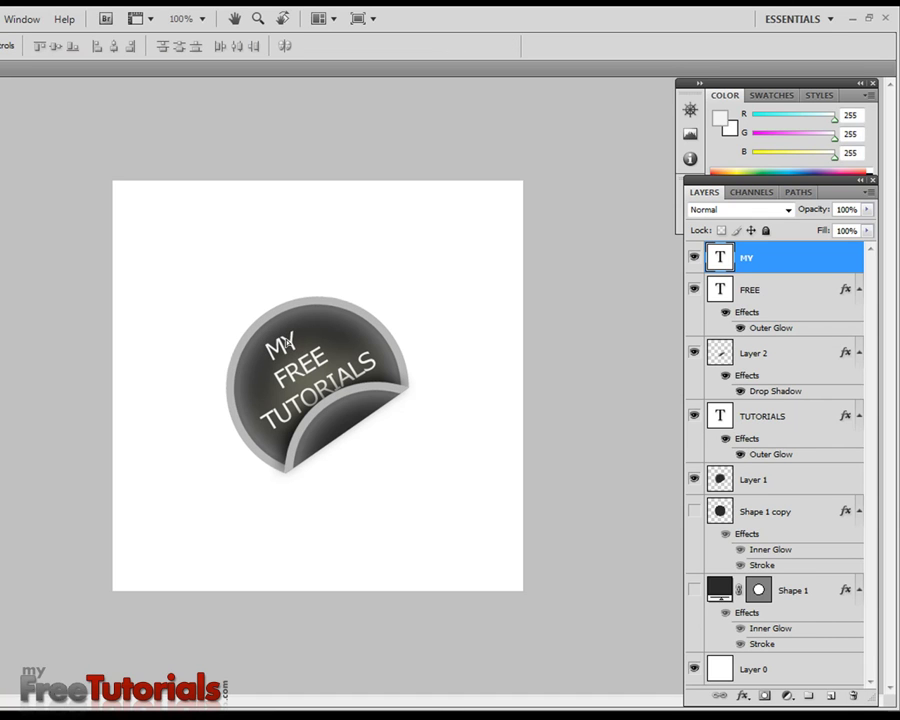
left_click(303, 368)
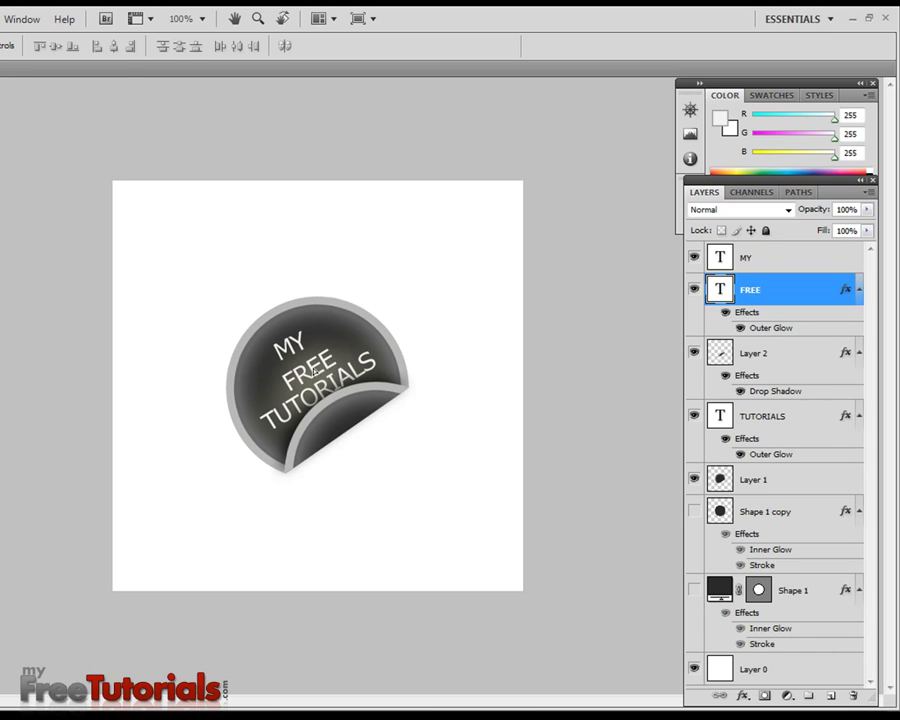
left_click_drag(311, 376, 310, 371)
left_click(290, 350)
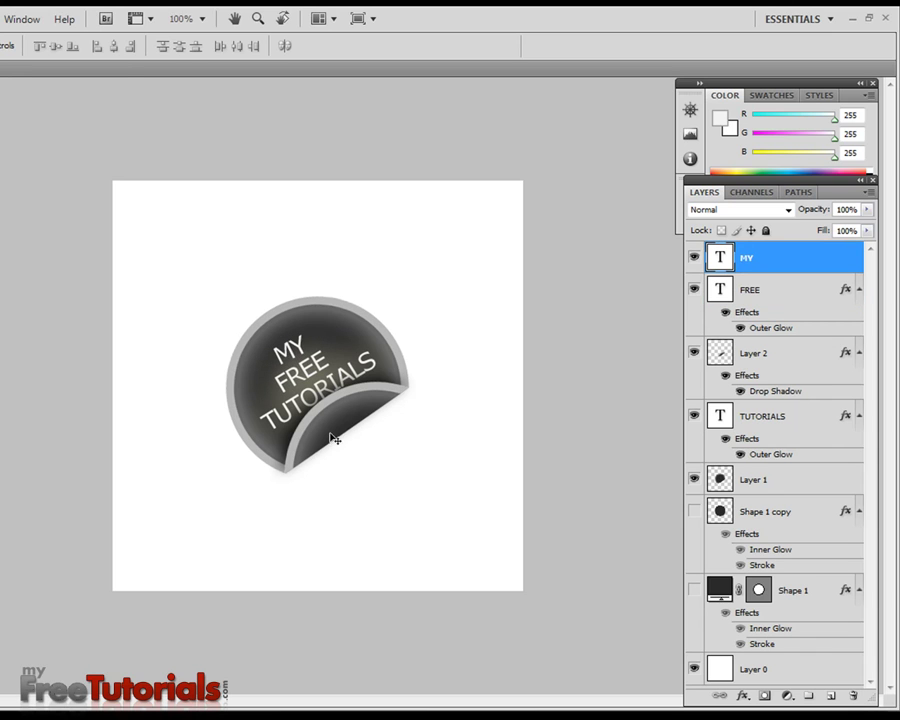
key("ctrl+t")
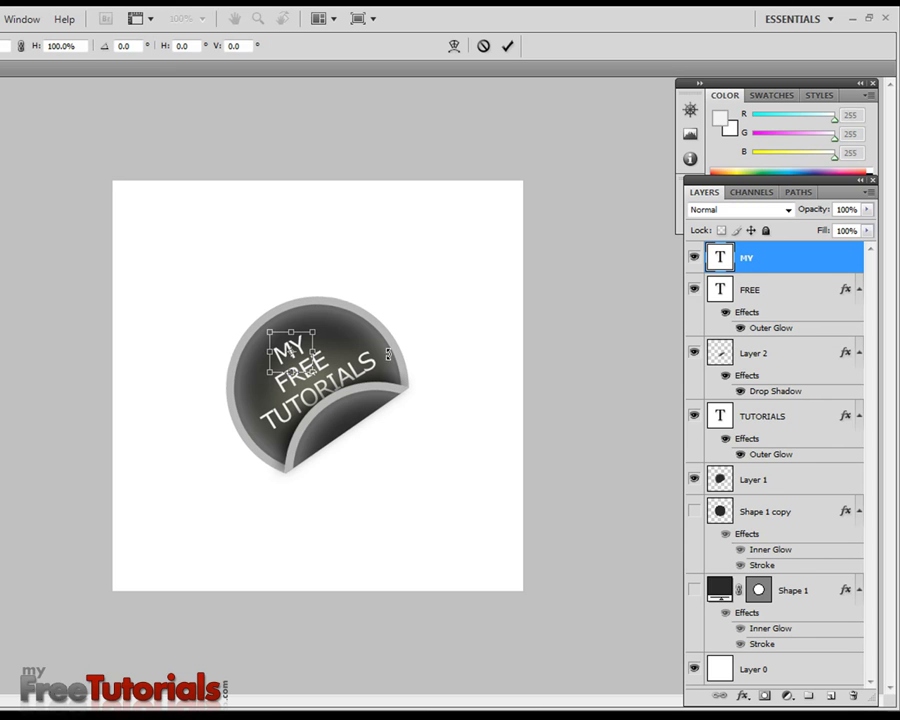
left_click_drag(356, 352, 353, 345)
key("Return")
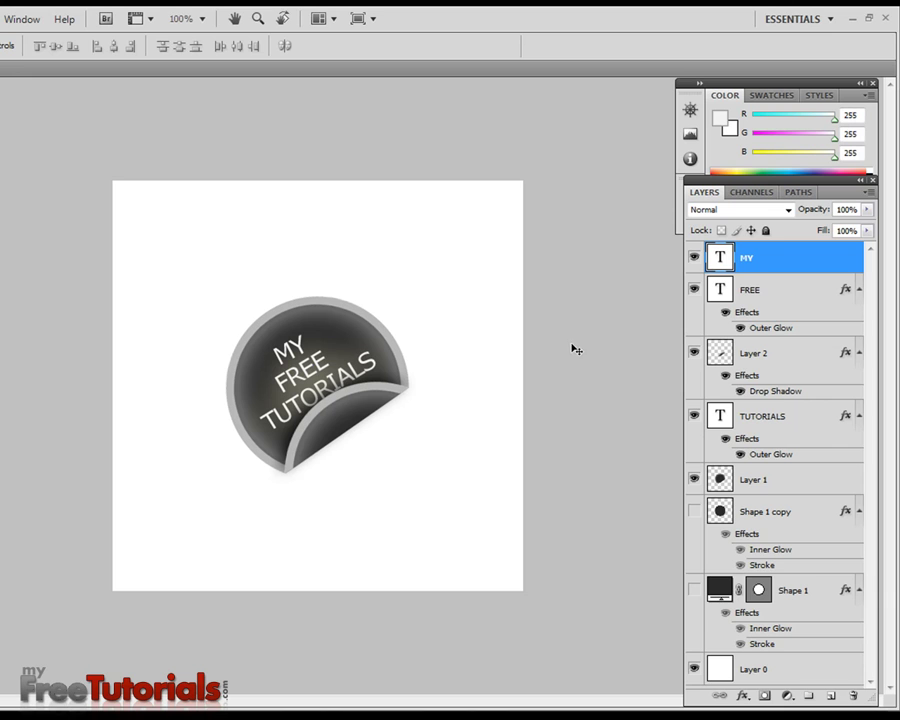
Step: Paste the copied outer glow style onto the MY layer
right_click(780, 261)
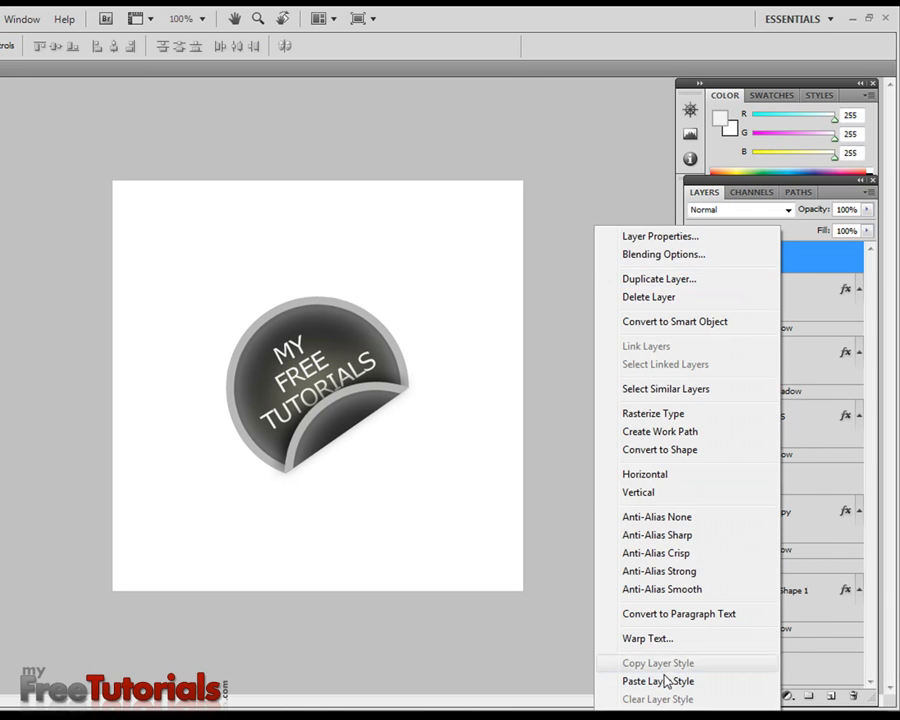
left_click(660, 681)
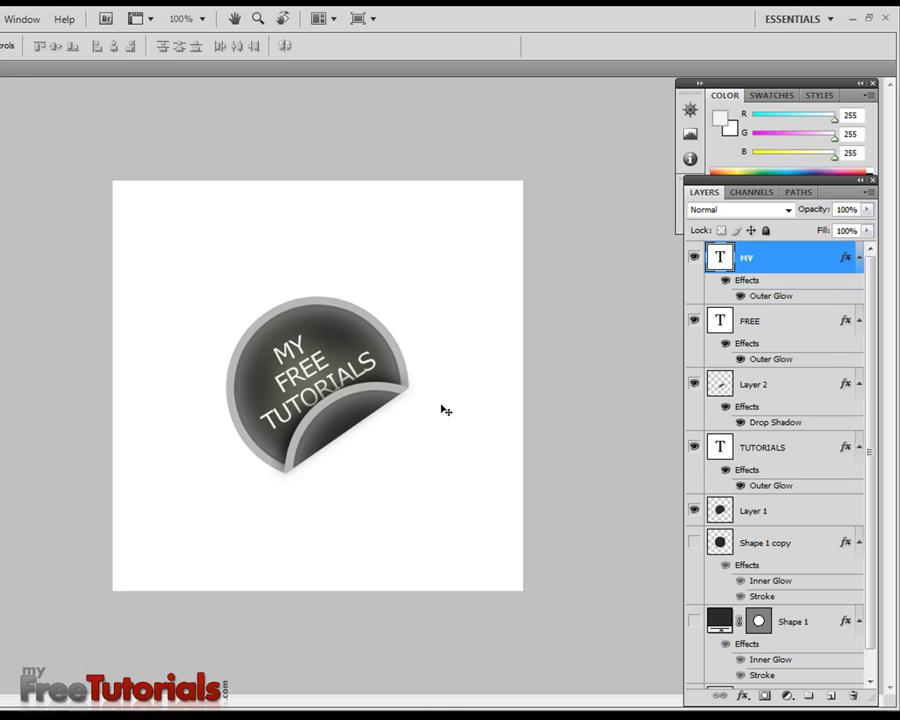
left_click(755, 511)
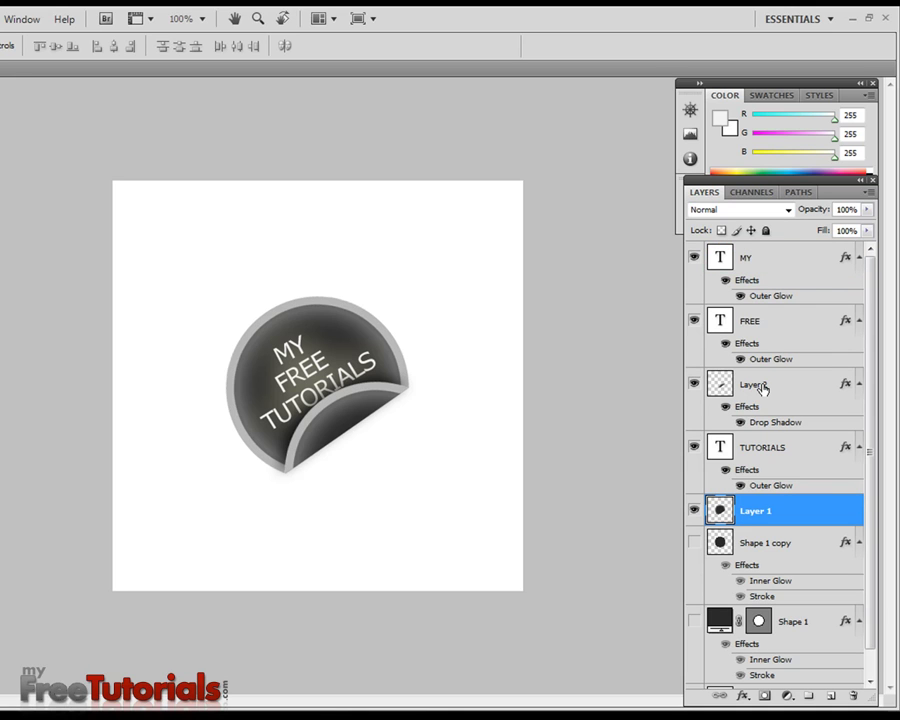
Step: Duplicate Layer 1 and Layer 2 together
left_click(763, 389, "ctrl")
right_click(792, 388)
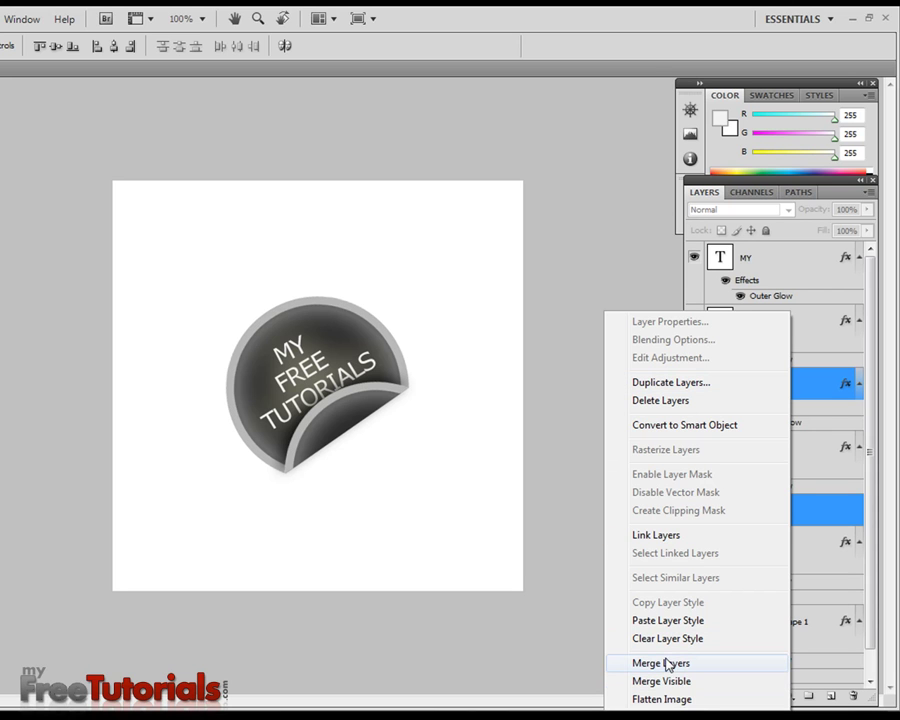
left_click(675, 382)
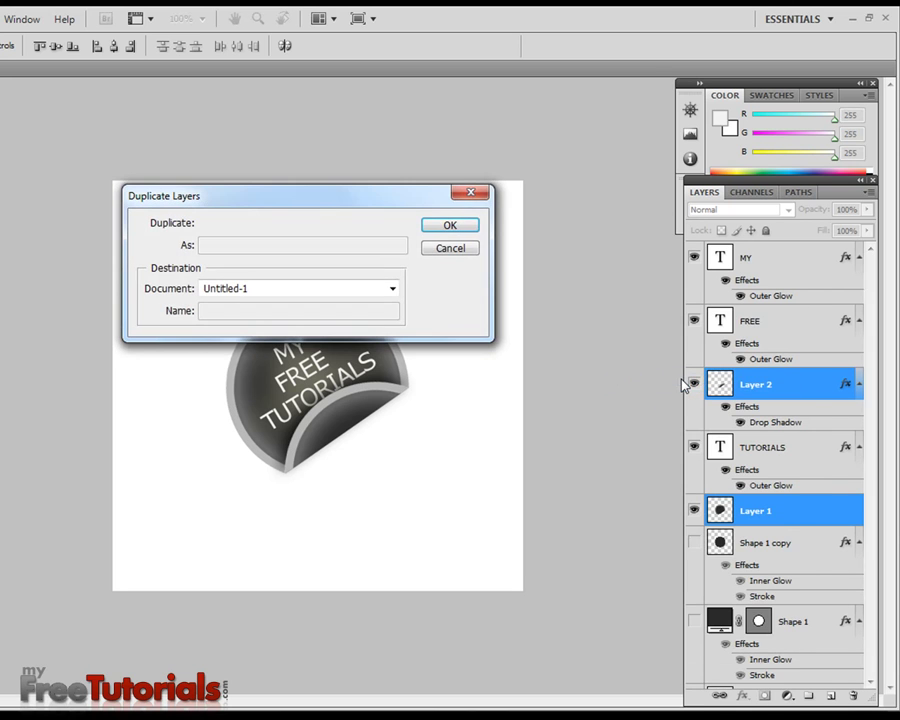
left_click(446, 226)
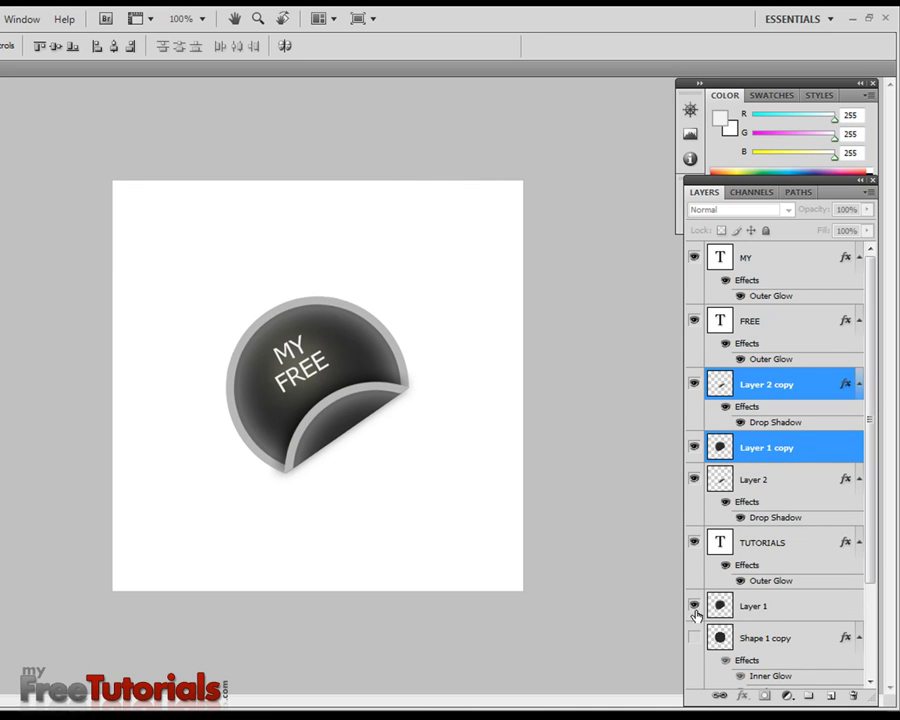
Step: Hide the originals, merge the two copies, and move the merged layer below TUTORIALS
left_click(694, 479)
right_click(821, 445)
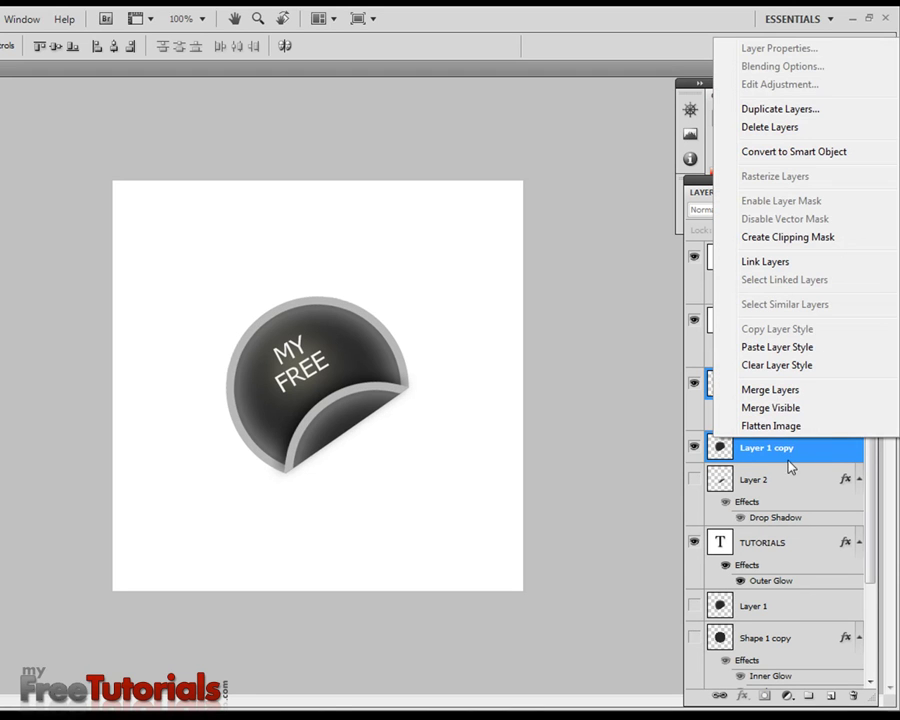
left_click(788, 391)
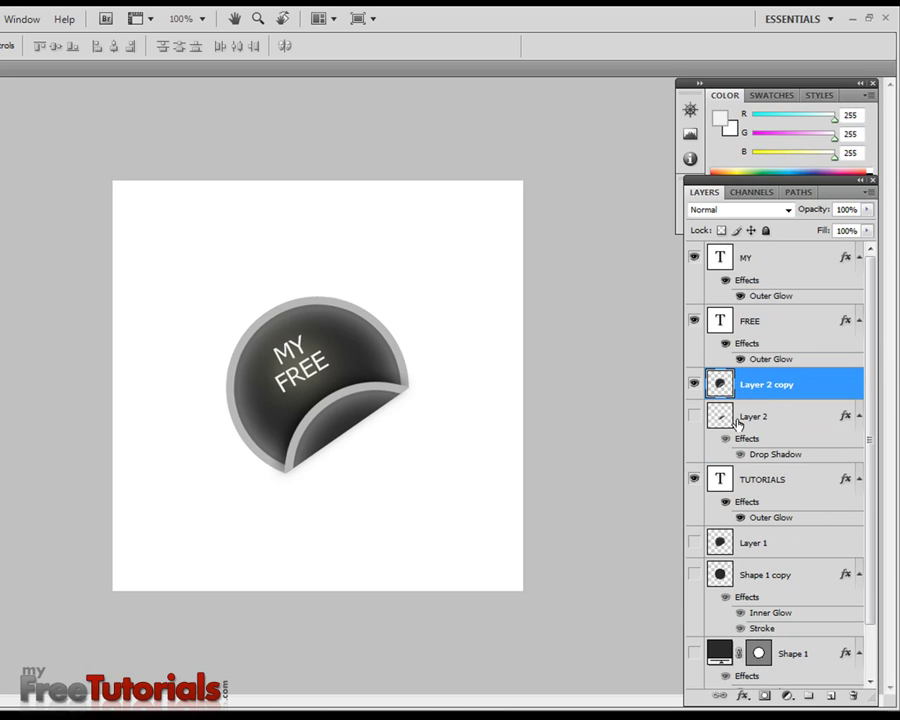
left_click_drag(790, 388, 788, 525)
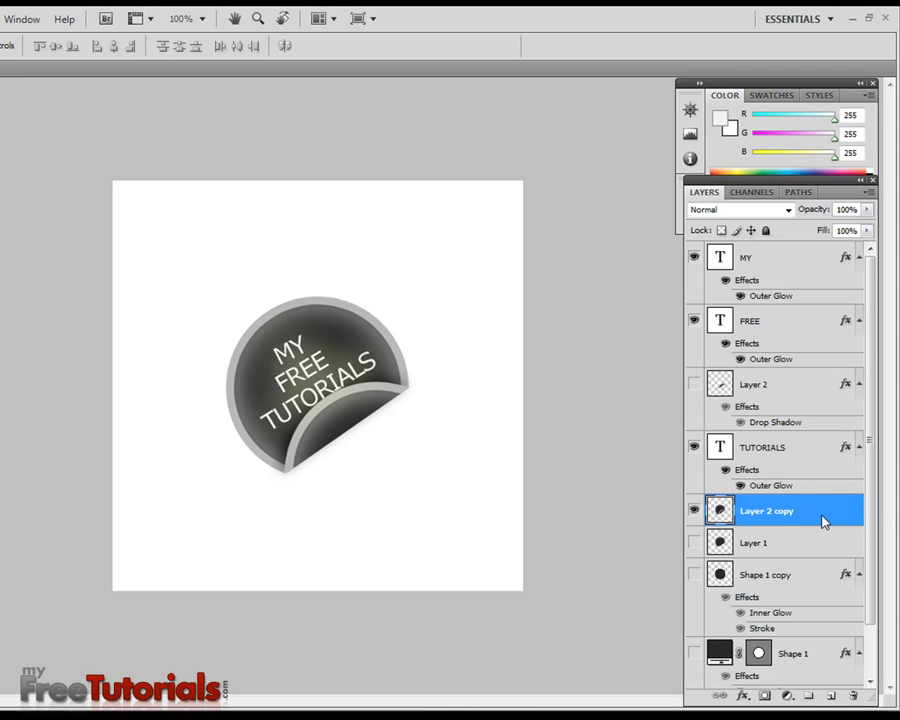
right_click(823, 521)
left_click(776, 150)
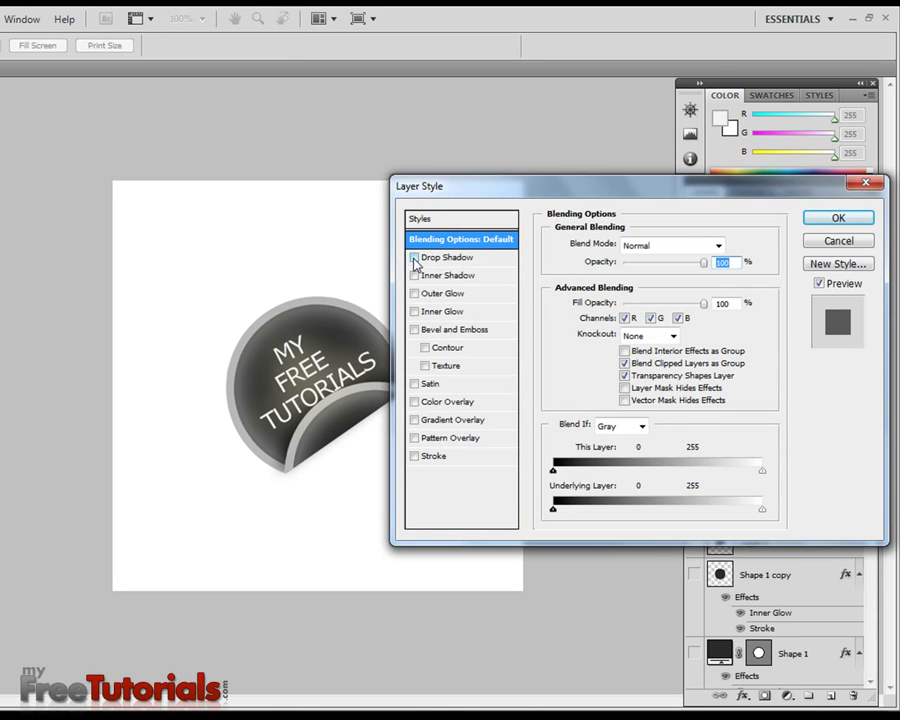
Step: Apply a Drop Shadow with 120° angle, 5% spread, 4 px distance and a slightly adjusted size
left_click(414, 258)
left_click(430, 258)
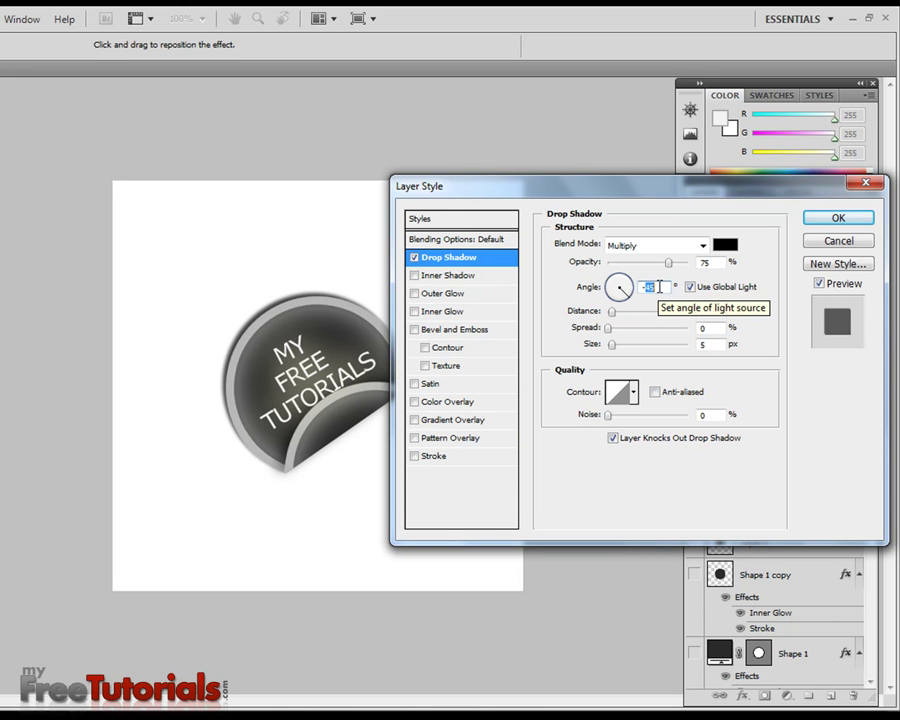
type("-120")
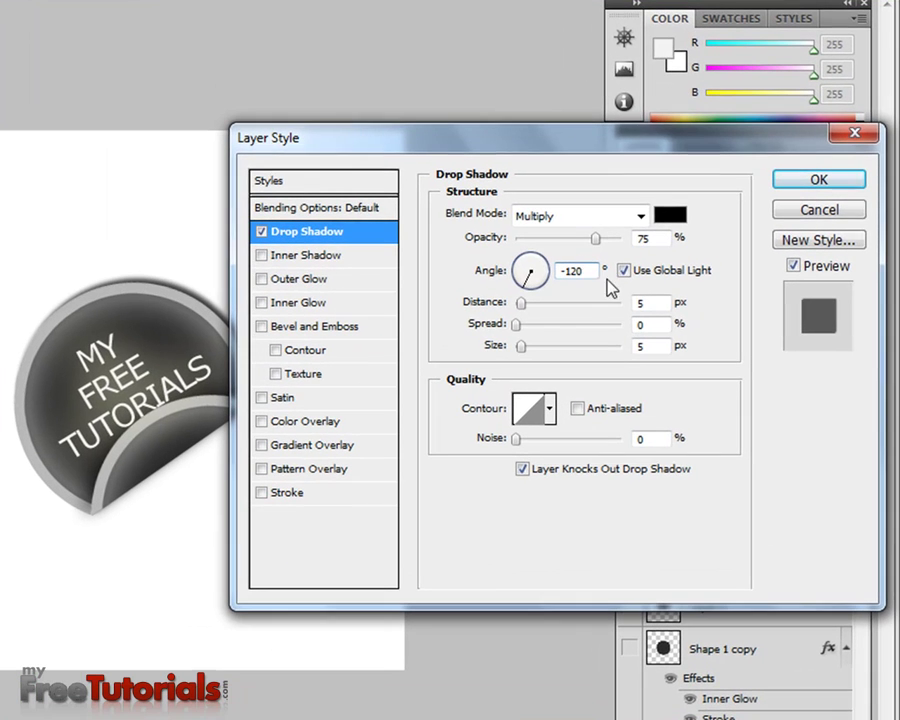
left_click_drag(566, 272, 497, 283)
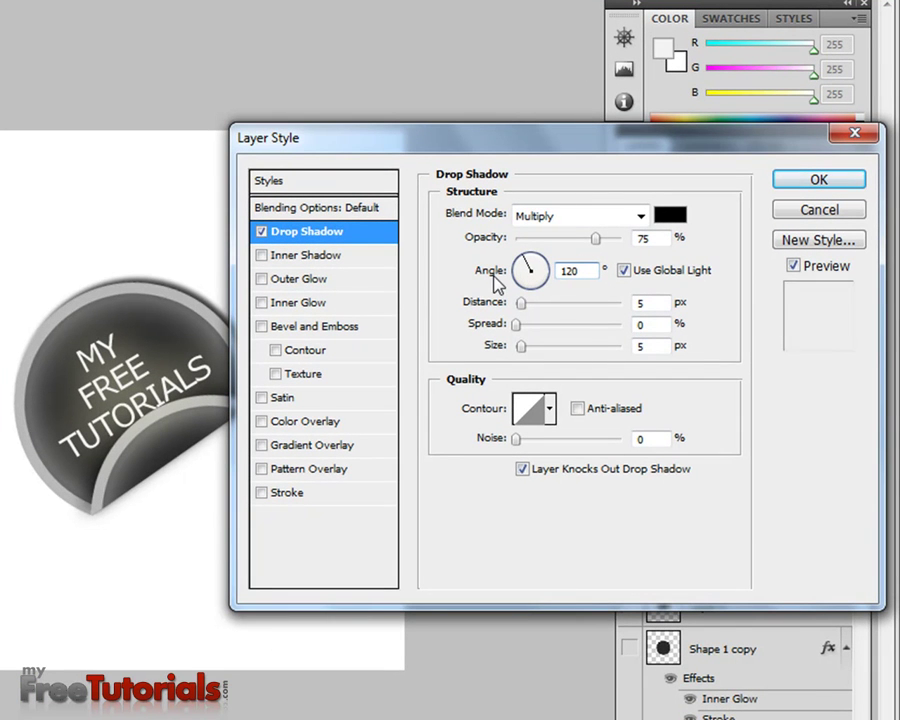
key("BackSpace")
mouse_move(614, 151)
left_mouse_down()
mouse_move(707, 153)
mouse_move(640, 130)
left_mouse_up()
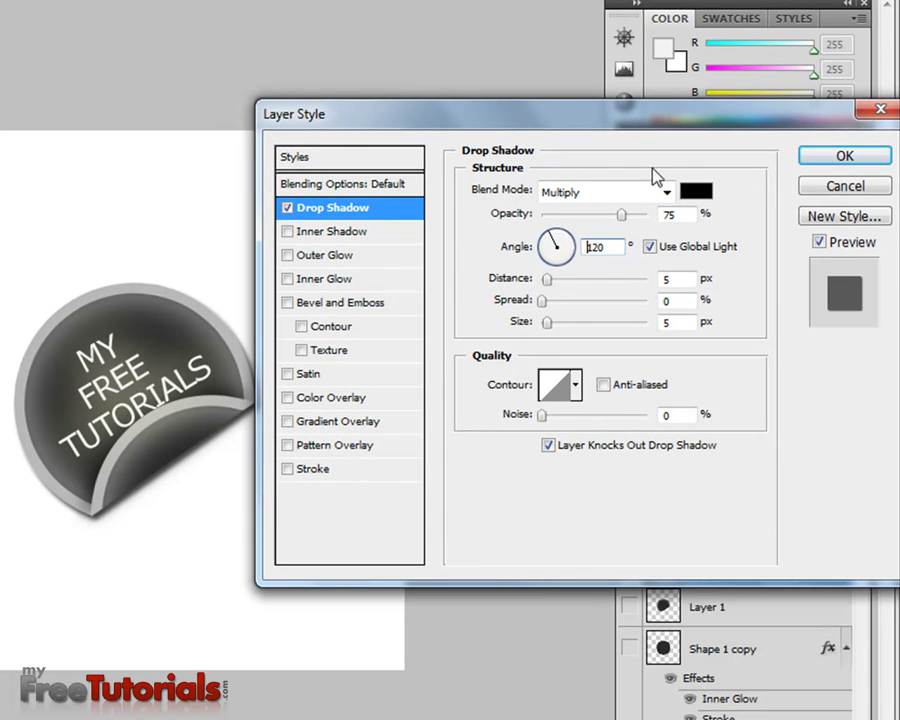
mouse_move(543, 307)
left_mouse_down()
mouse_move(558, 307)
mouse_move(550, 307)
left_mouse_up()
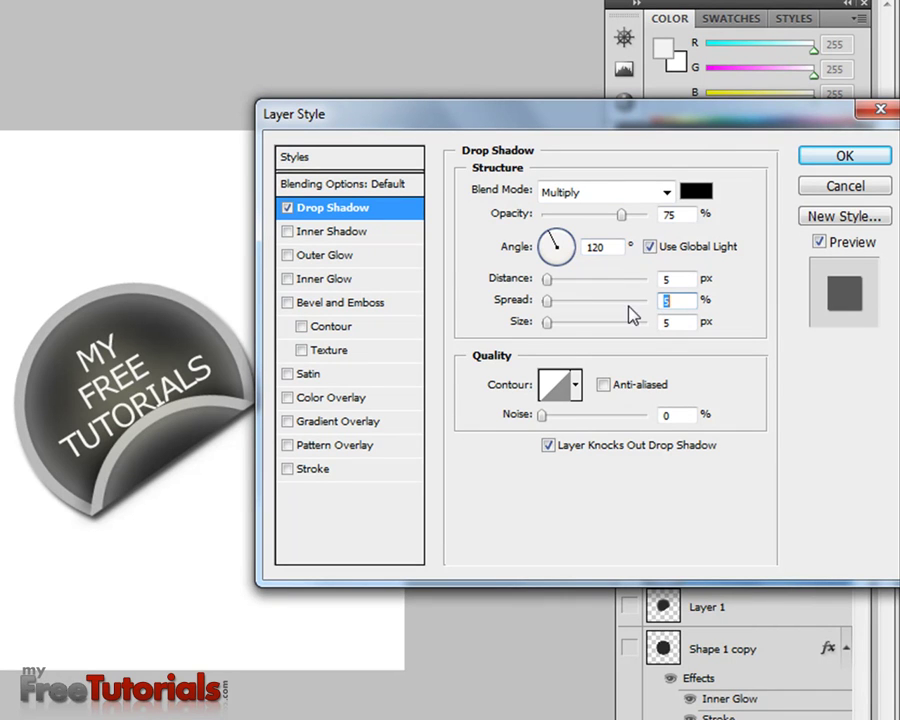
left_click_drag(551, 280, 559, 279)
left_click_drag(557, 283, 545, 279)
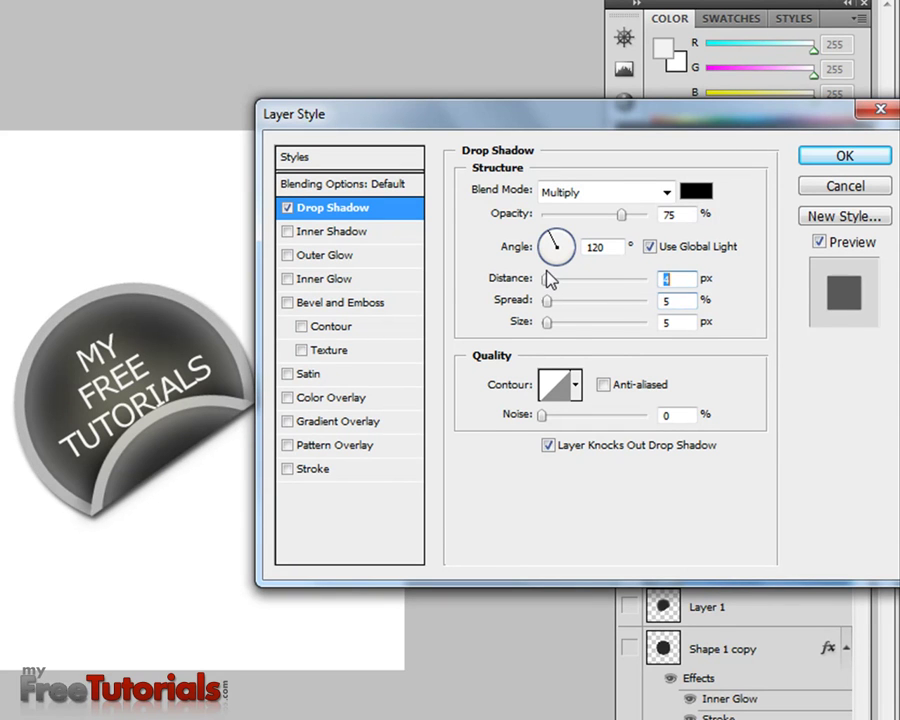
left_click_drag(550, 325, 553, 325)
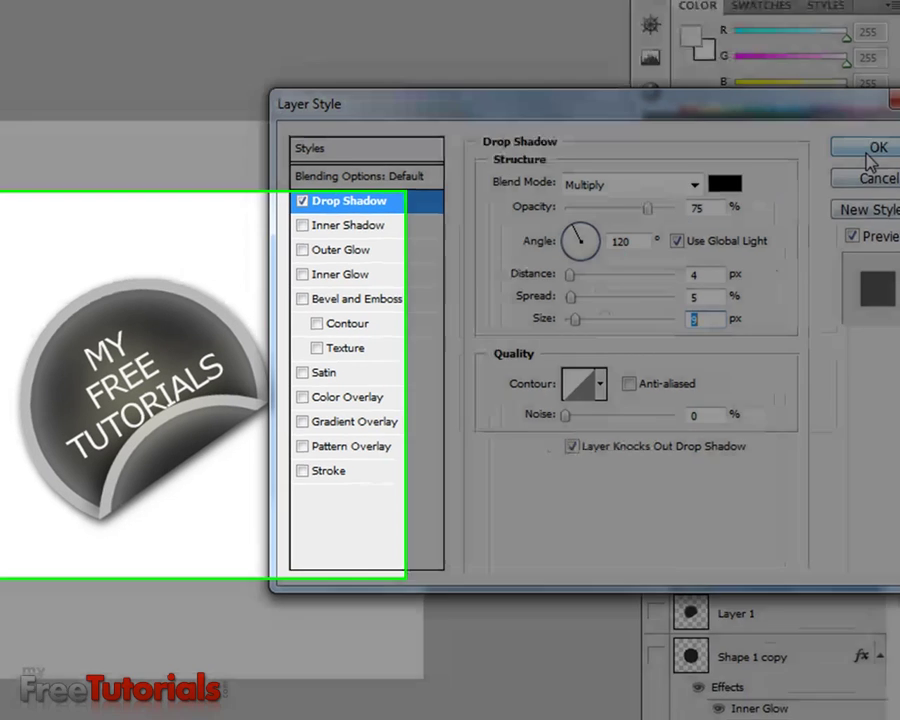
left_click(844, 157)
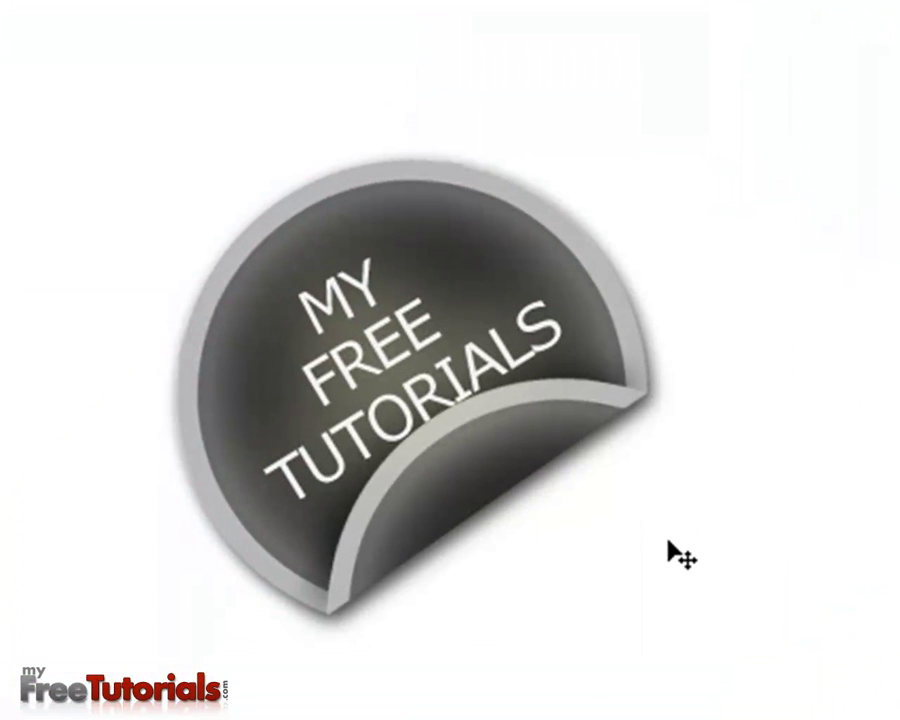